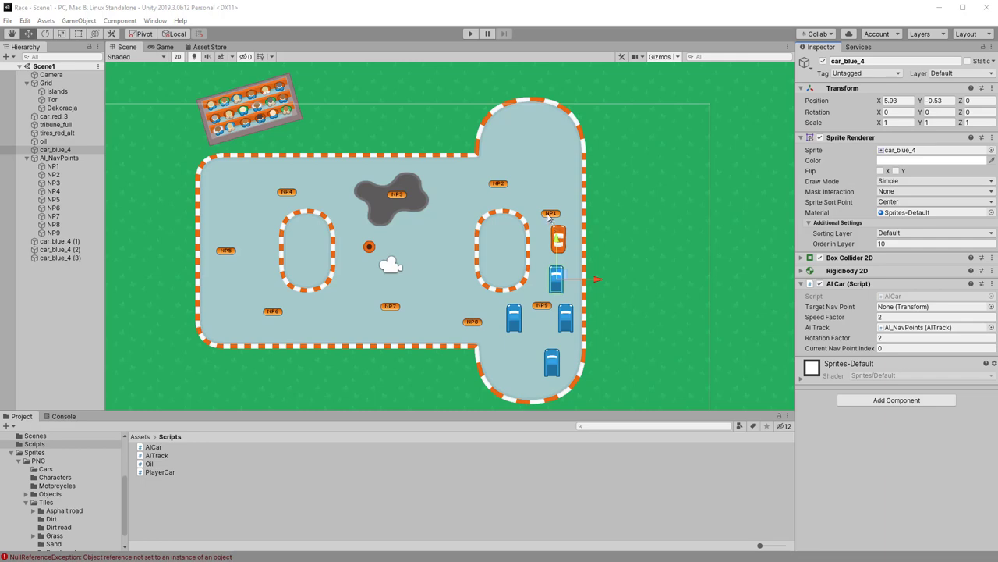
# Step: Review the targetNavPoint condition and index lines in AICar's OnTriggerEnter2D
pyautogui.hotkey('alt', 'Tab')
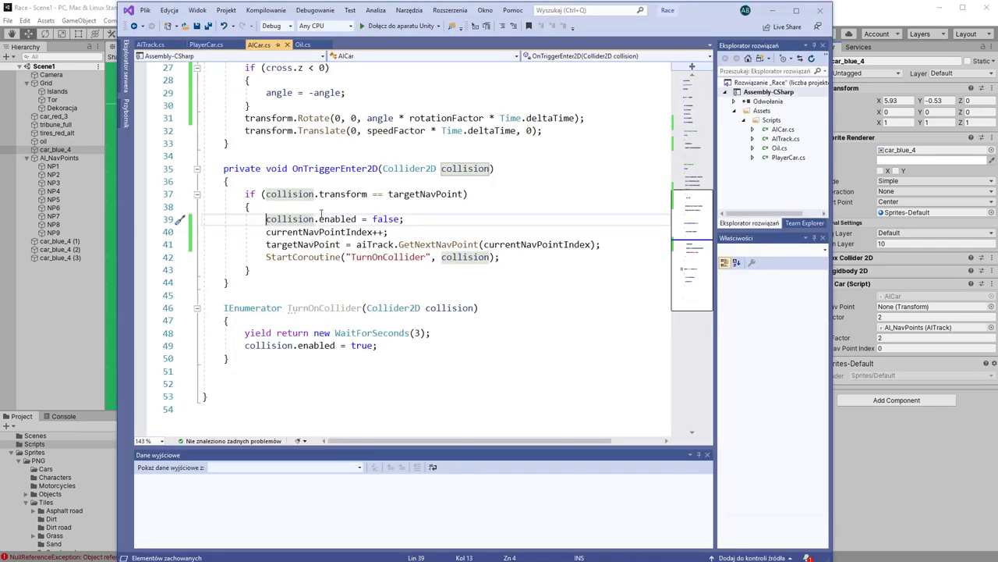
pyautogui.click(269, 219)
pyautogui.click(264, 193)
pyautogui.moveTo(266, 193); pyautogui.dragTo(465, 194)
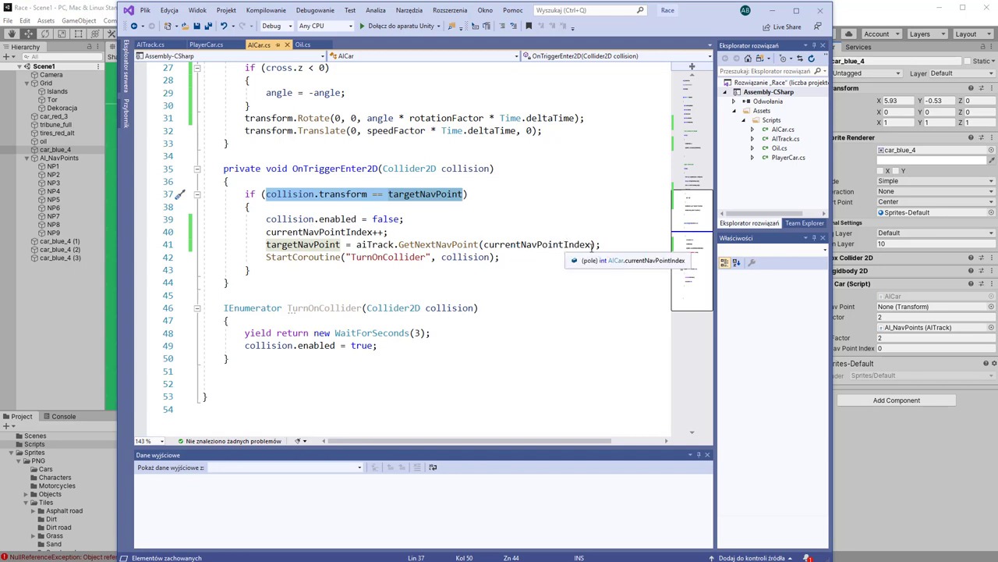
pyautogui.moveTo(593, 247); pyautogui.dragTo(396, 244)
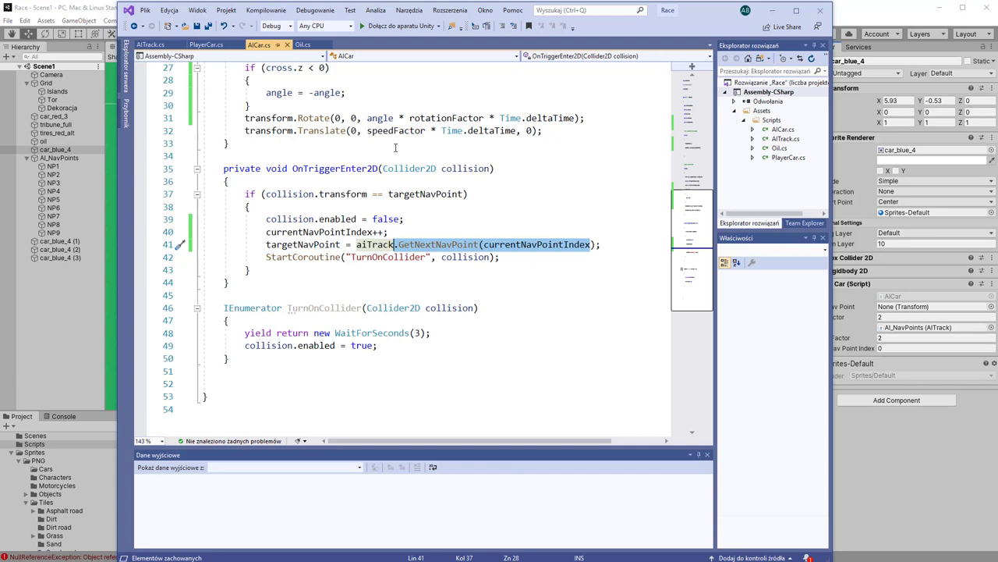
pyautogui.moveTo(464, 194)
pyautogui.mouseDown()
pyautogui.moveTo(331, 203)
pyautogui.moveTo(319, 194)
pyautogui.mouseUp()
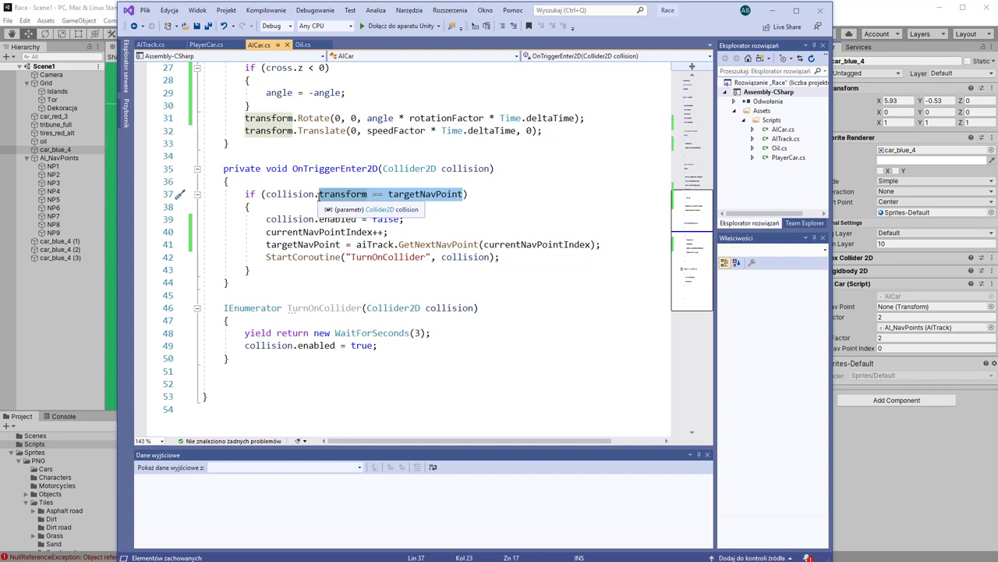
pyautogui.click(425, 194)
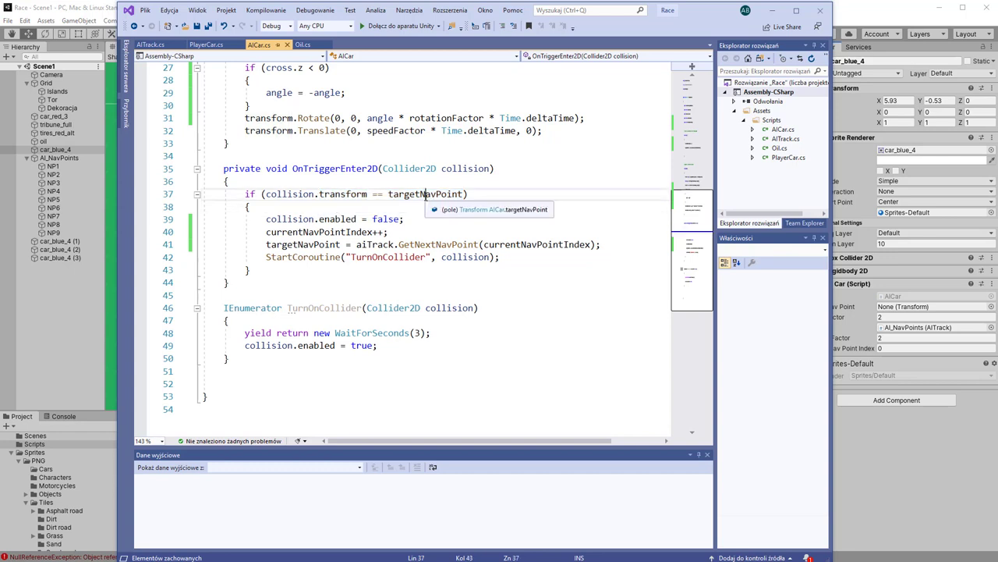
pyautogui.click(303, 244)
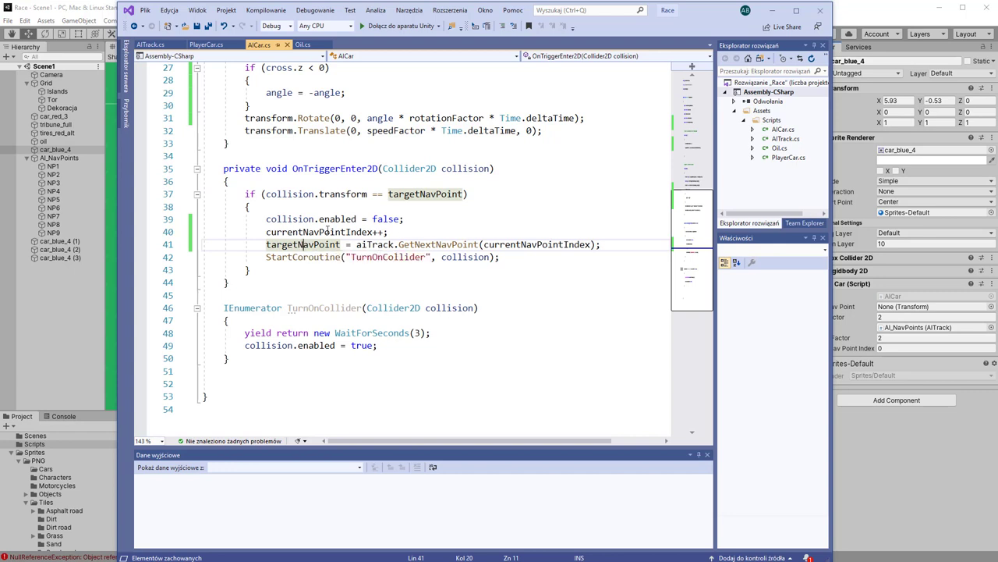
# Step: Comment out the collision.enabled = false line on line 39 and save
pyautogui.click(266, 218)
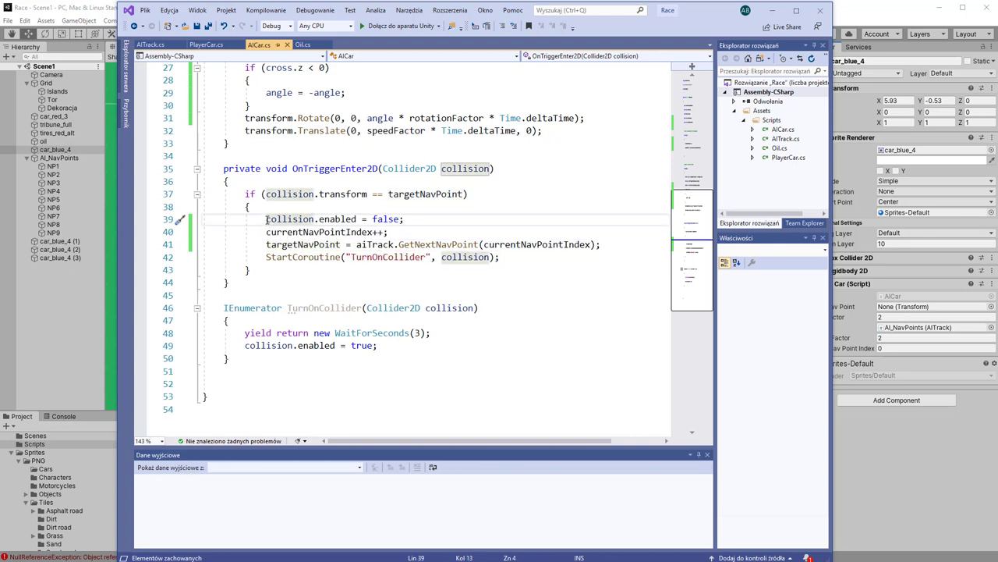
pyautogui.write('//')
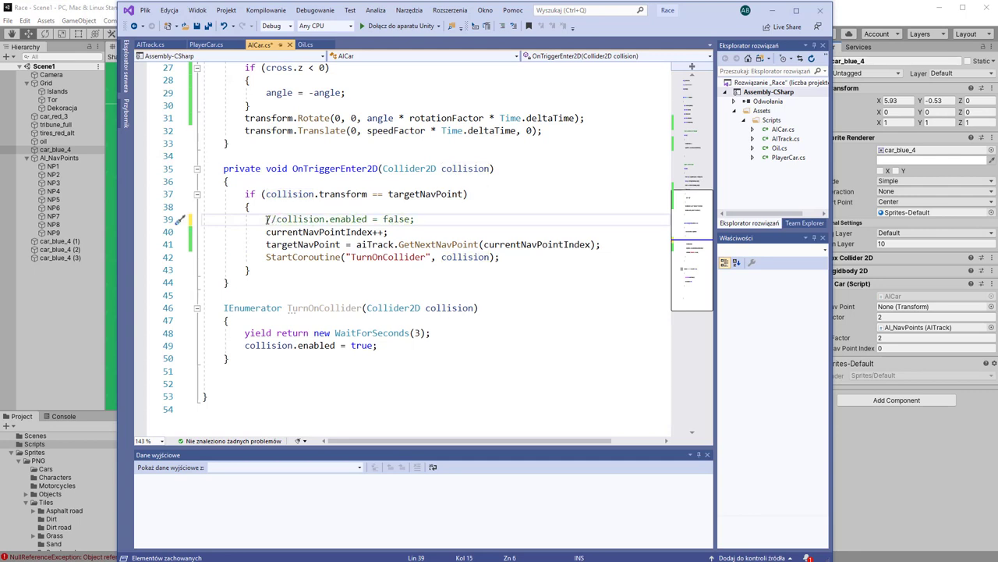
pyautogui.click(451, 221)
pyautogui.hotkey('ctrl', 's')
# Step: Comment out the StartCoroutine call on line 42 and save AICar.cs
pyautogui.click(265, 258)
pyautogui.write('//')
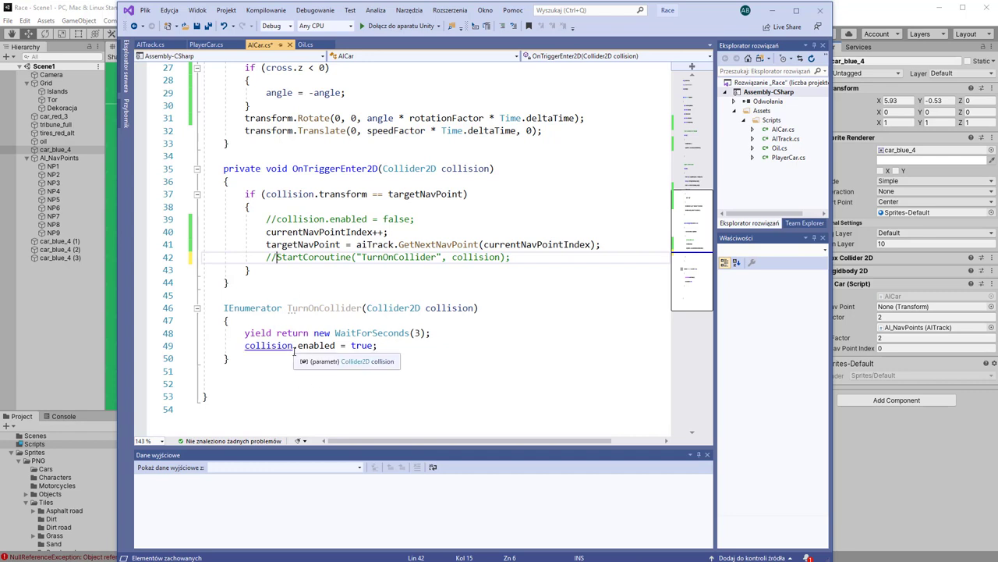
pyautogui.hotkey('ctrl', 's')
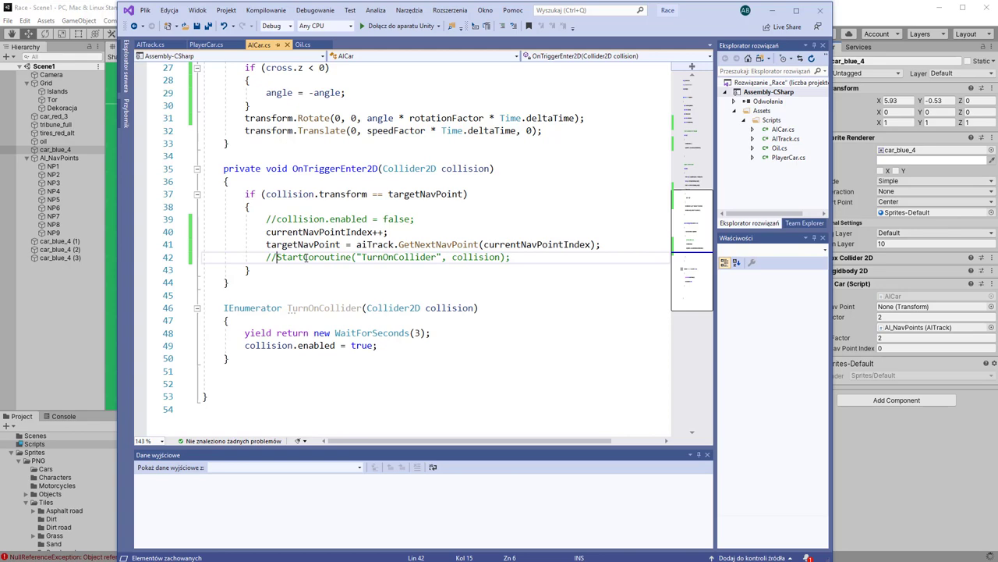
pyautogui.click(854, 461)
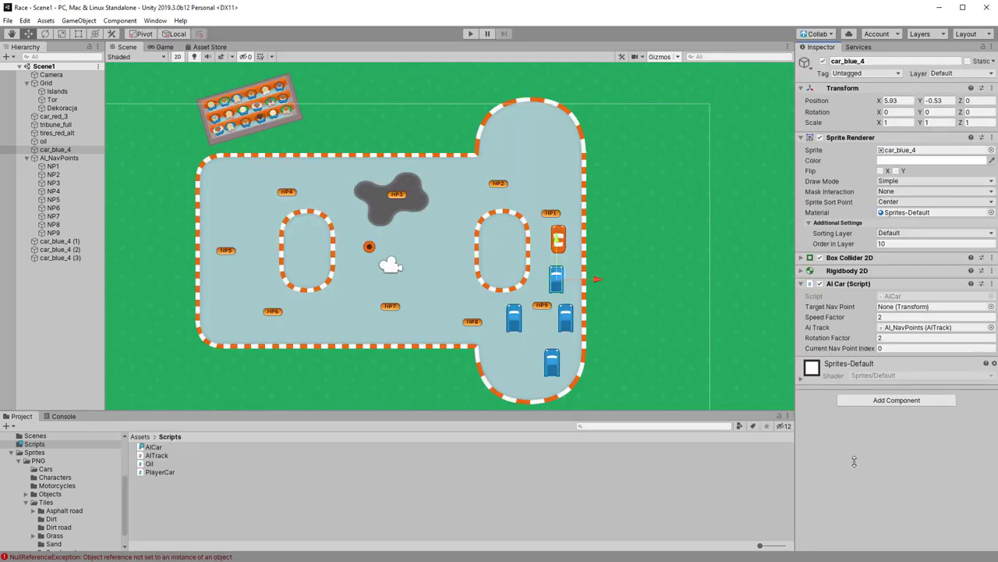
# Step: Enter Play mode and watch car_blue_4's Current Nav Point Index climb to 16
pyautogui.click(470, 33)
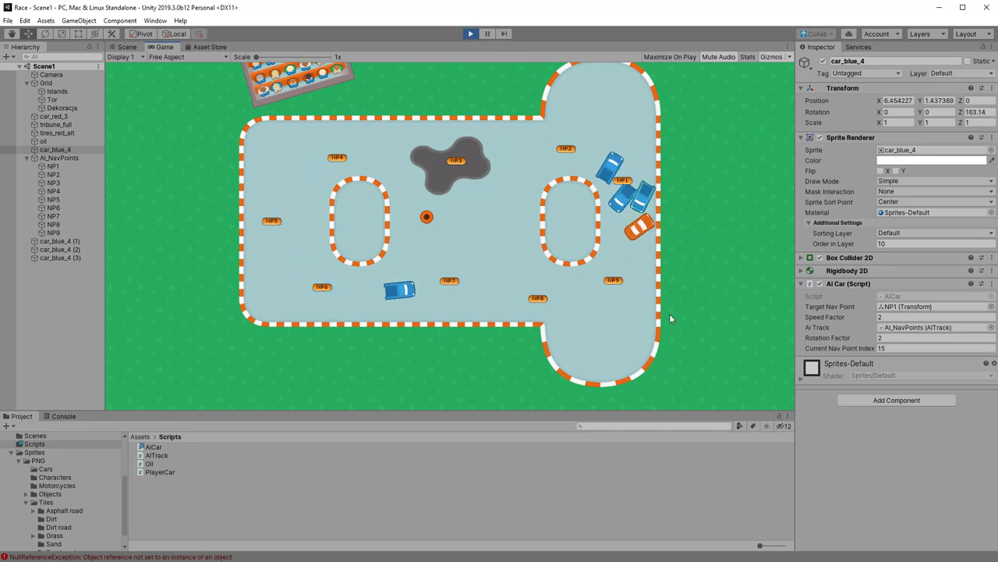
# Step: Pause, read Current Nav Point Index on car_blue_4 and clones (1)-(3), then stop play
pyautogui.click(486, 34)
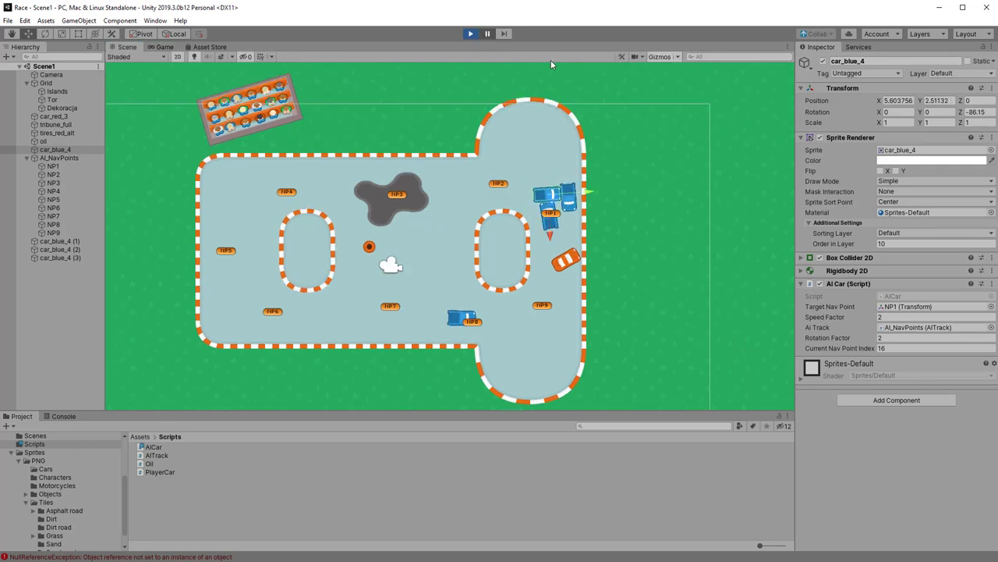
pyautogui.click(460, 322)
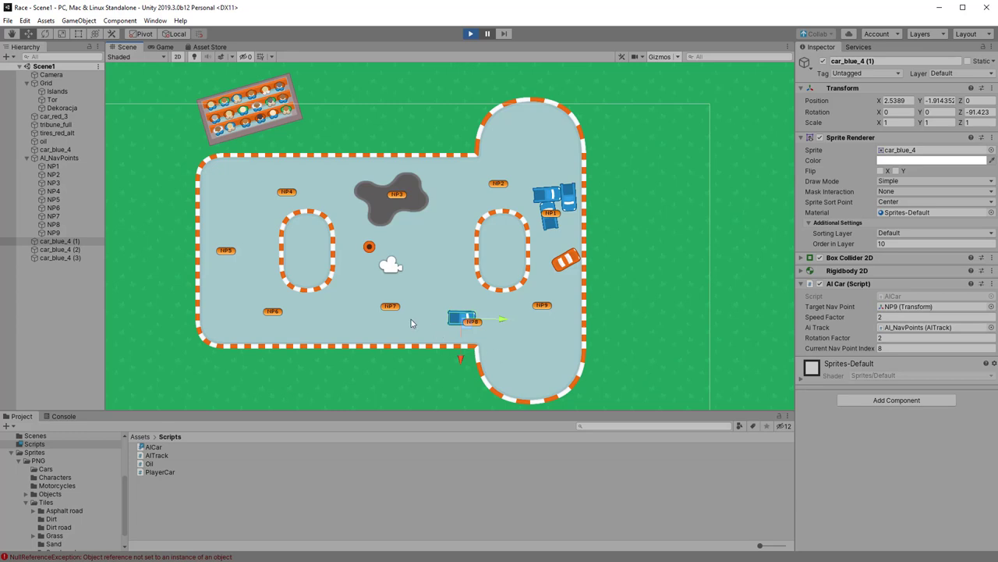
pyautogui.click(572, 201)
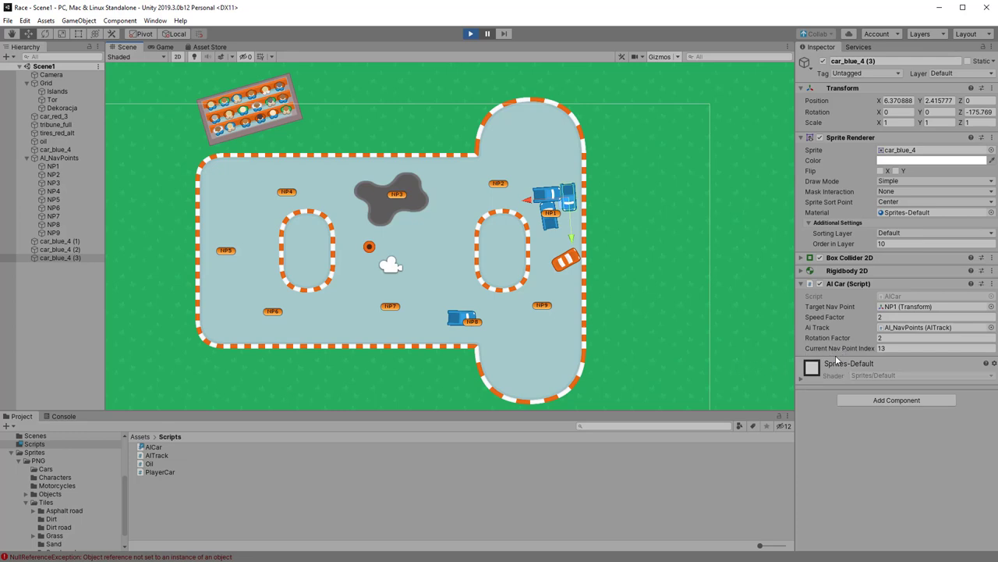
pyautogui.click(889, 348)
pyautogui.click(550, 224)
pyautogui.click(549, 195)
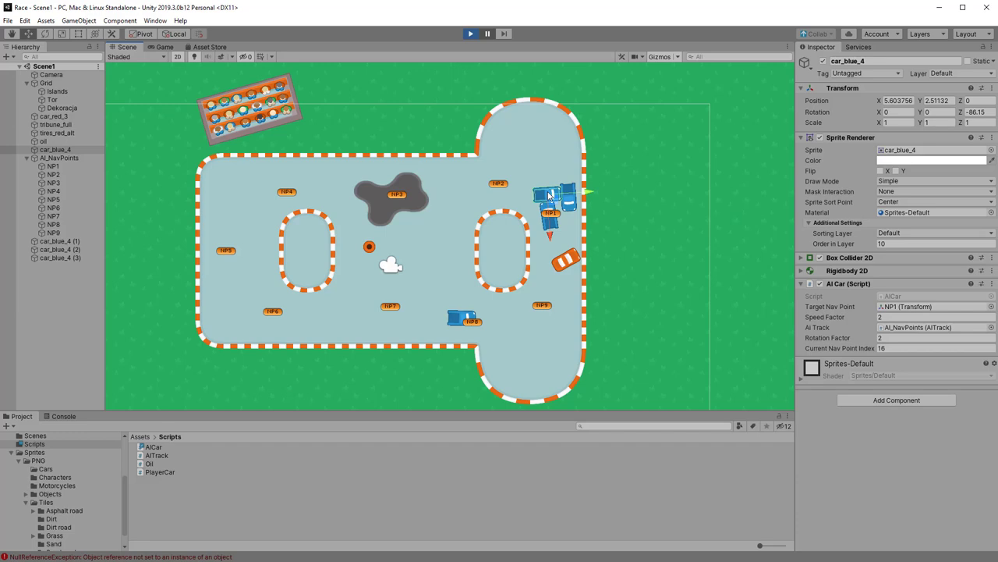
pyautogui.click(471, 34)
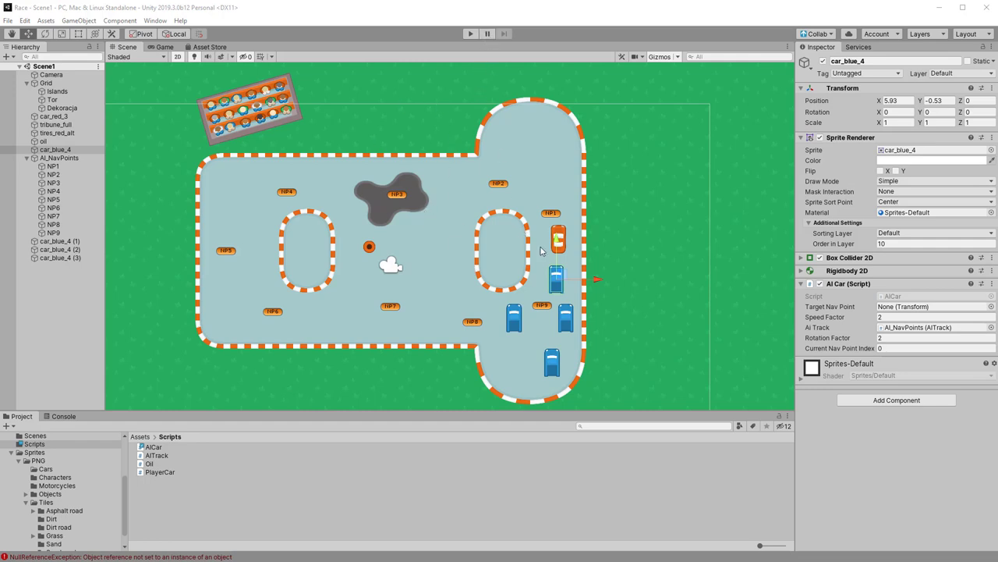
# Step: Frame car_blue_4 (3) in the Scene view, then zoom out and pan to show the whole track
pyautogui.click(571, 322)
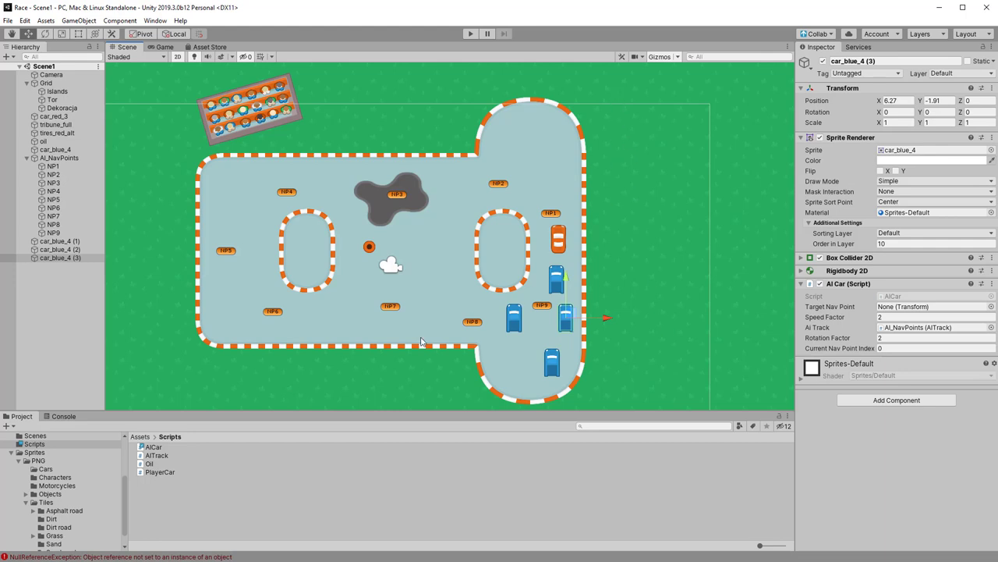
pyautogui.click(49, 259)
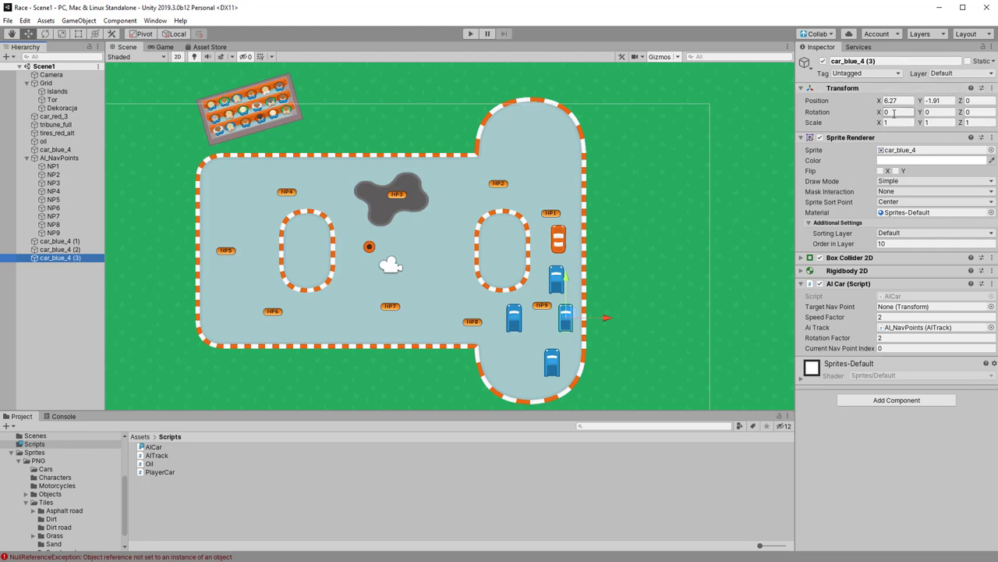
pyautogui.doubleClick(47, 260)
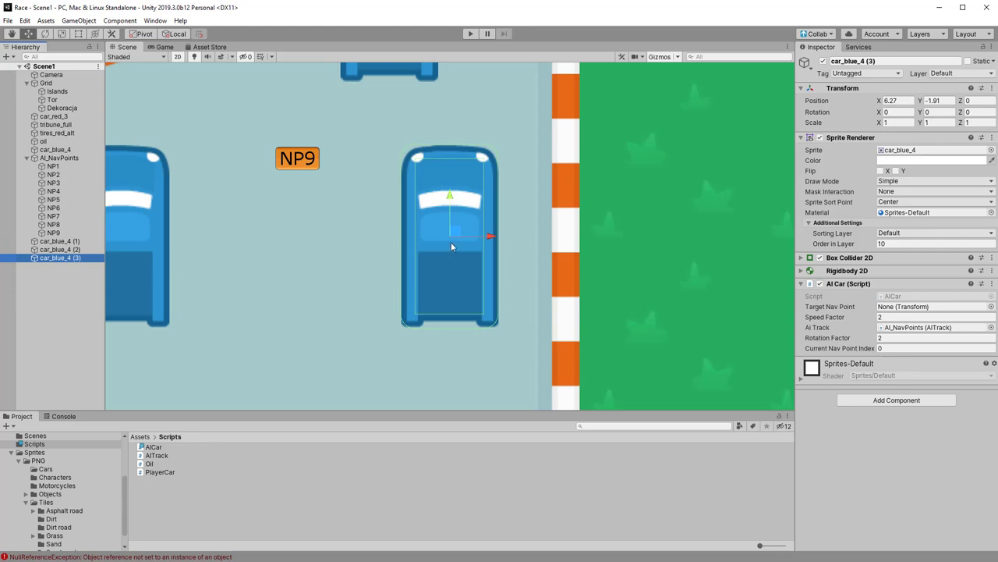
pyautogui.scroll(-2, 369, 263)
pyautogui.scroll(-2, 363, 270)
pyautogui.scroll(-2, 361, 268)
pyautogui.scroll(-3, 361, 268)
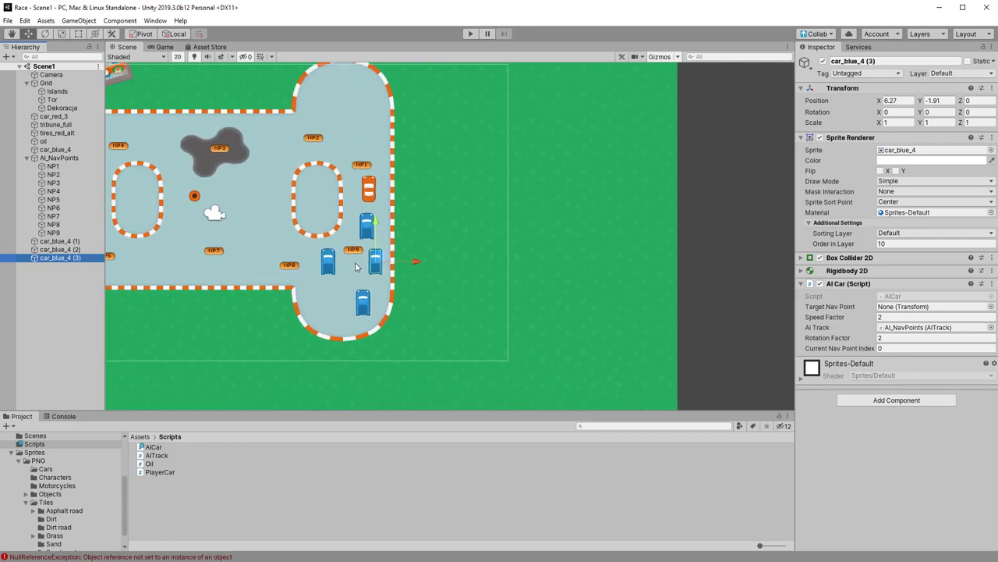
pyautogui.moveTo(291, 211); pyautogui.dragTo(461, 234, button='middle')
pyautogui.scroll(1, 461, 234)
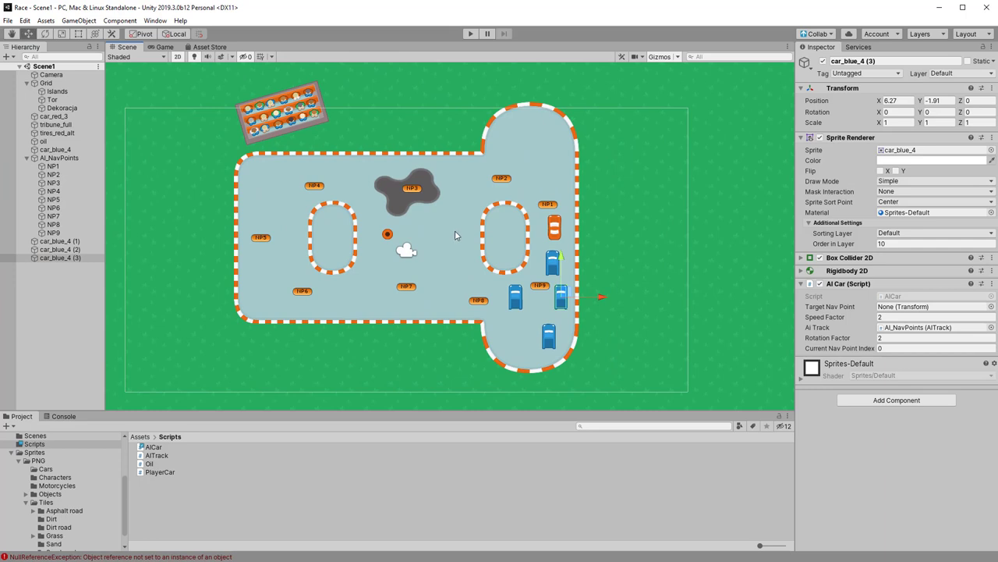
pyautogui.scroll(1, 455, 235)
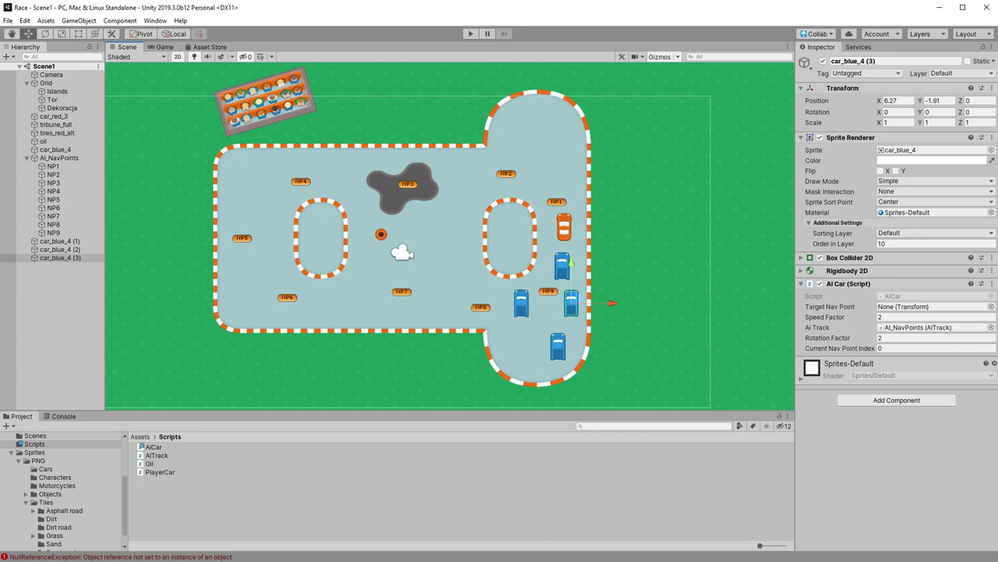
pyautogui.hotkey('alt', 'Tab')
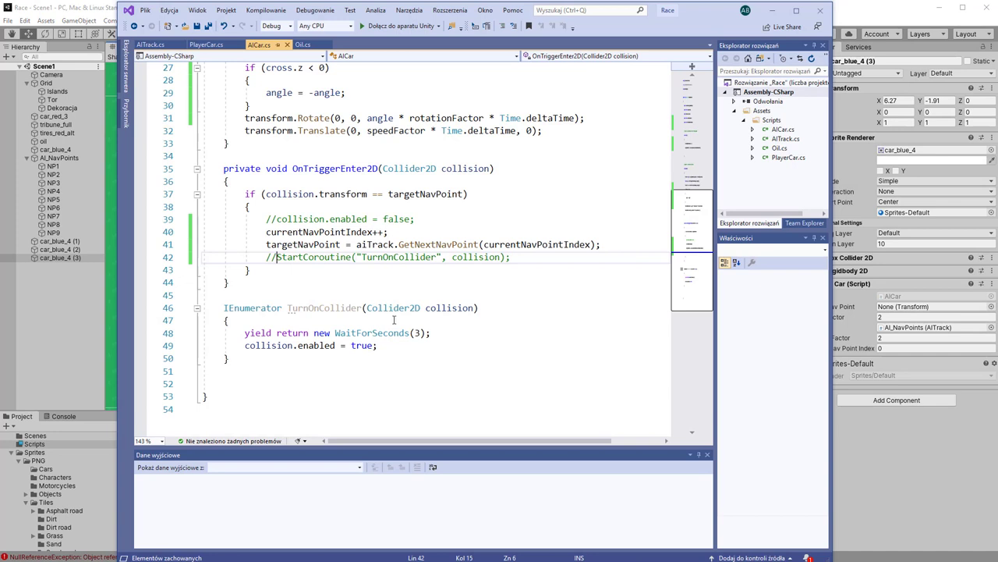
# Step: Go to the GetNextNavPoint definition in AITrack.cs from line 41 of AICar
pyautogui.moveTo(266, 232); pyautogui.dragTo(396, 232)
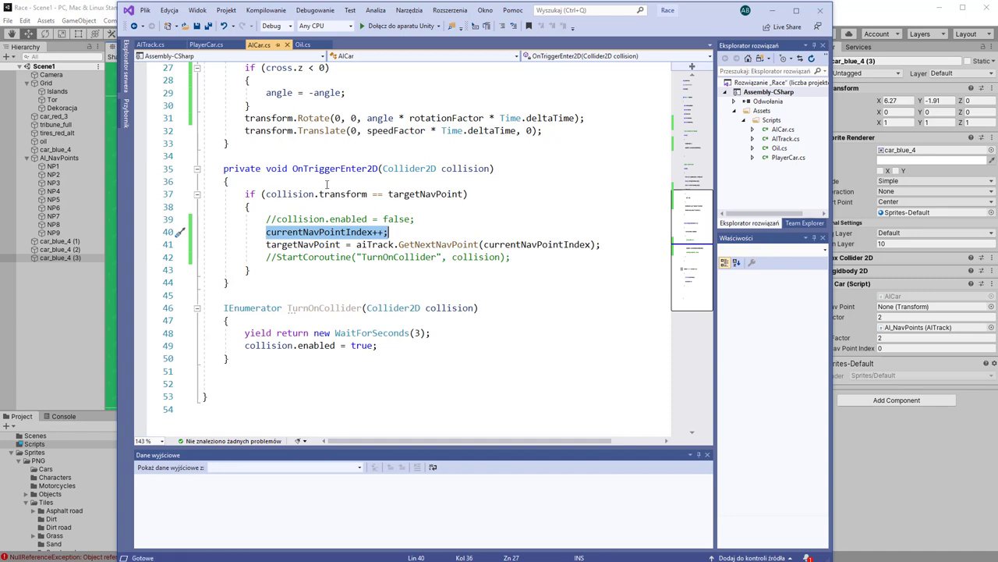
pyautogui.click(396, 232)
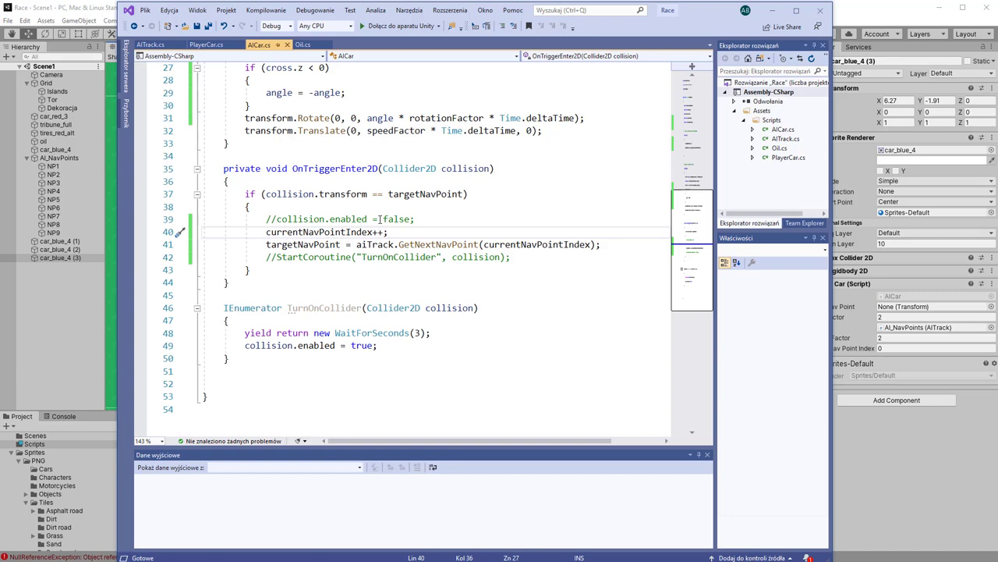
pyautogui.click(435, 244)
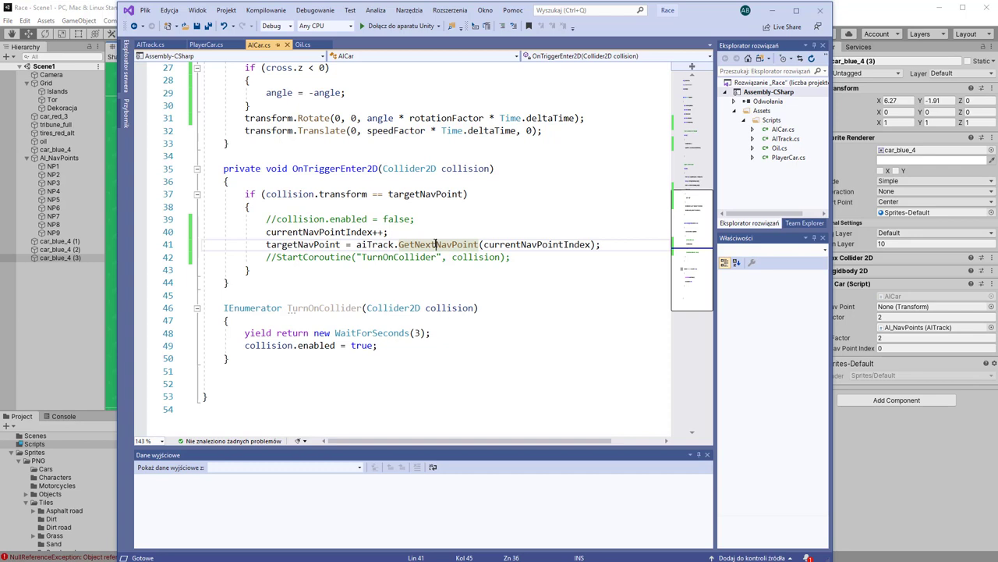
pyautogui.press('F12')
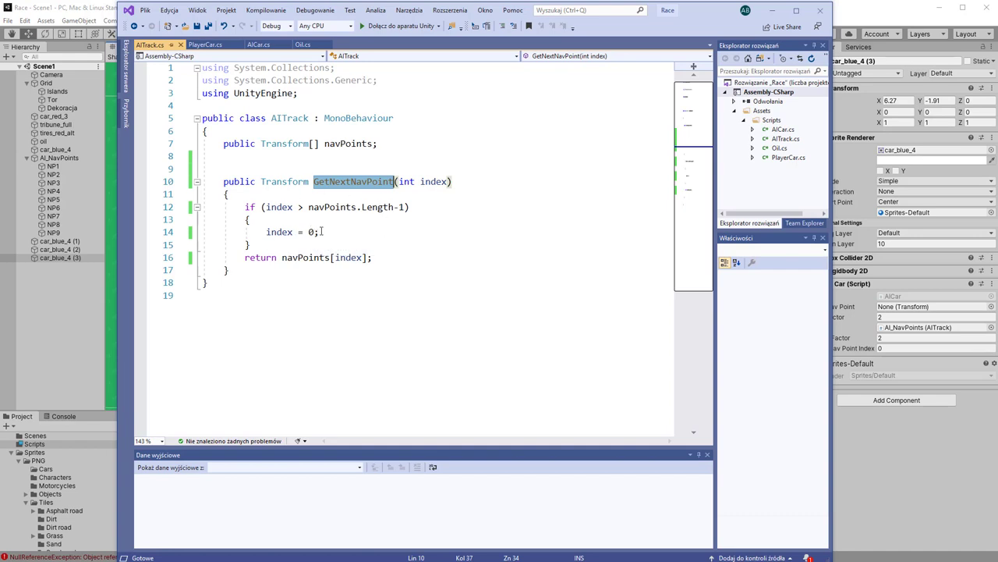
# Step: Return to AICar.cs with the caret at the end of currentNavPointIndex++ on line 40
pyautogui.click(348, 258)
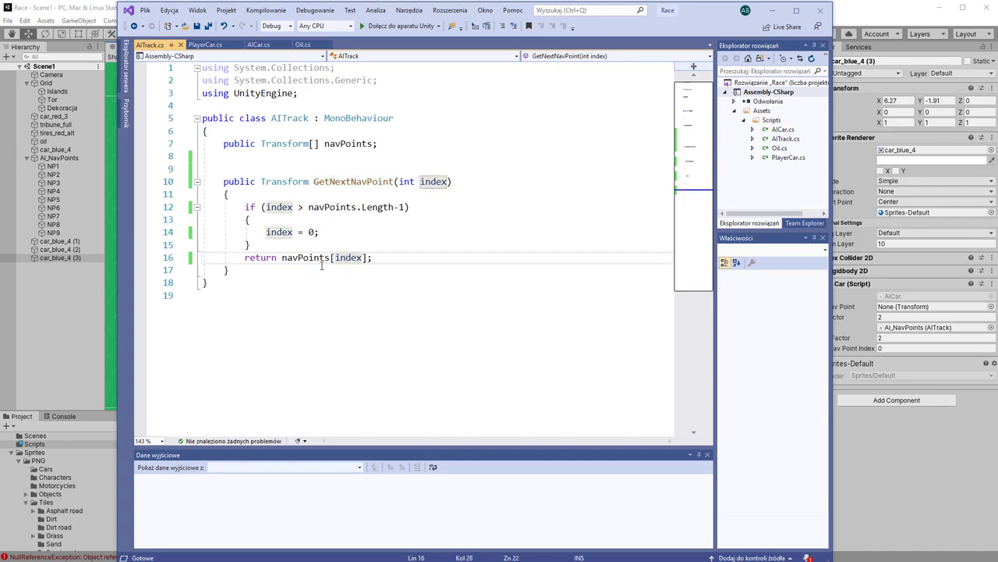
pyautogui.click(260, 45)
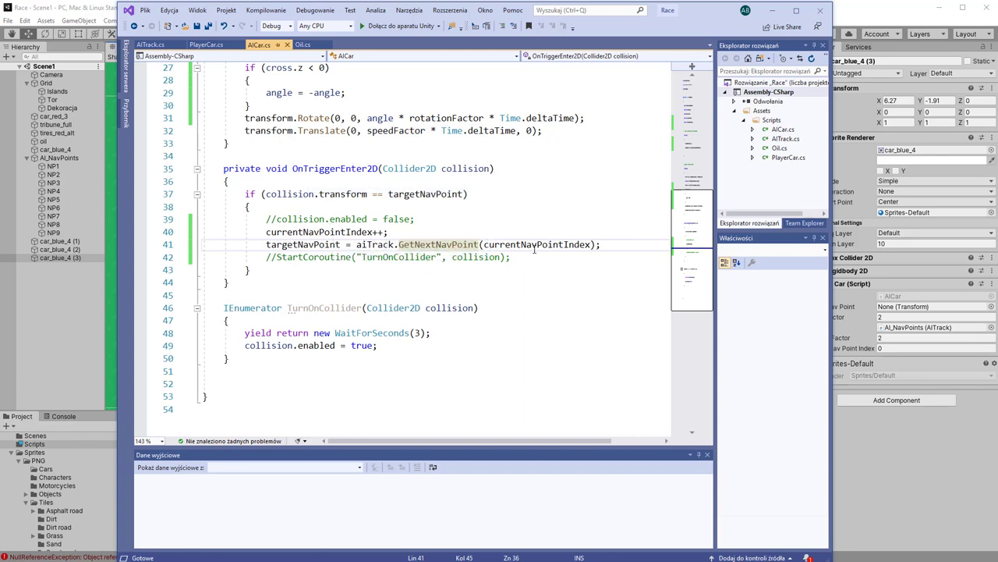
pyautogui.click(452, 245)
pyautogui.press('F12')
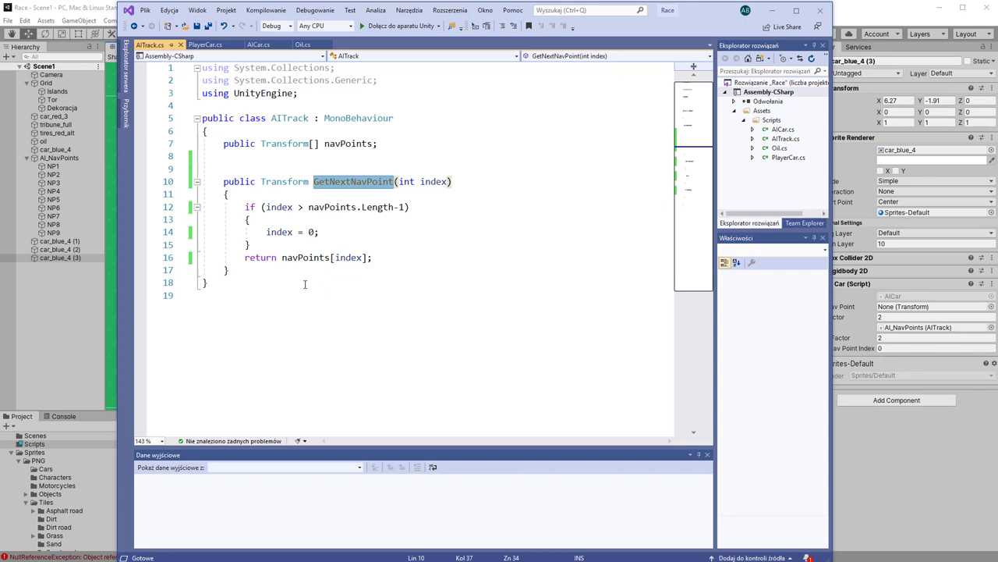
pyautogui.click(259, 45)
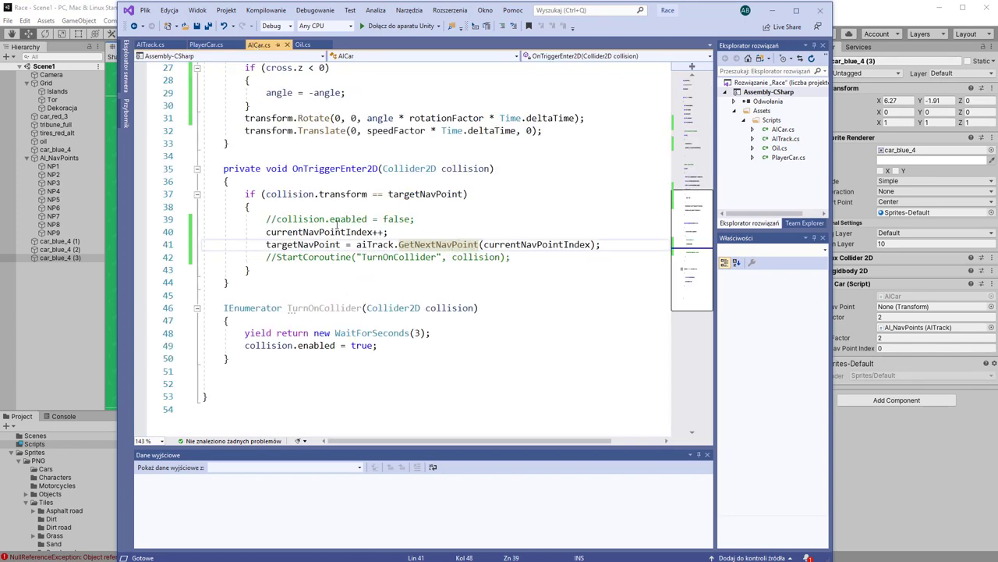
pyautogui.click(346, 232)
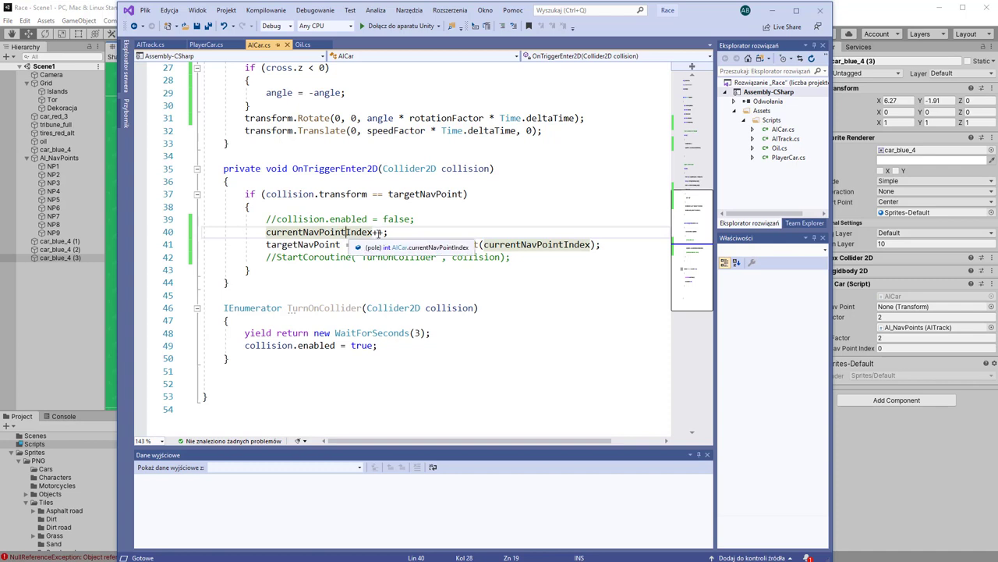
pyautogui.click(393, 232)
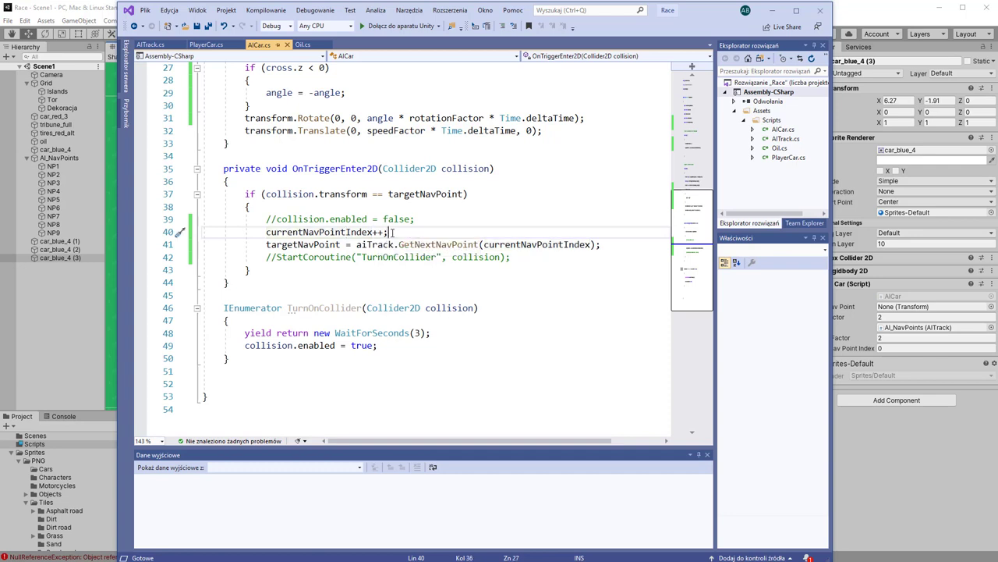
# Step: Replace the increment with '= Mathf.Repeat(currentNavPointIndex++,' using IntelliSense
pyautogui.press('BackSpace')
pyautogui.press('BackSpace')
pyautogui.press('BackSpace')
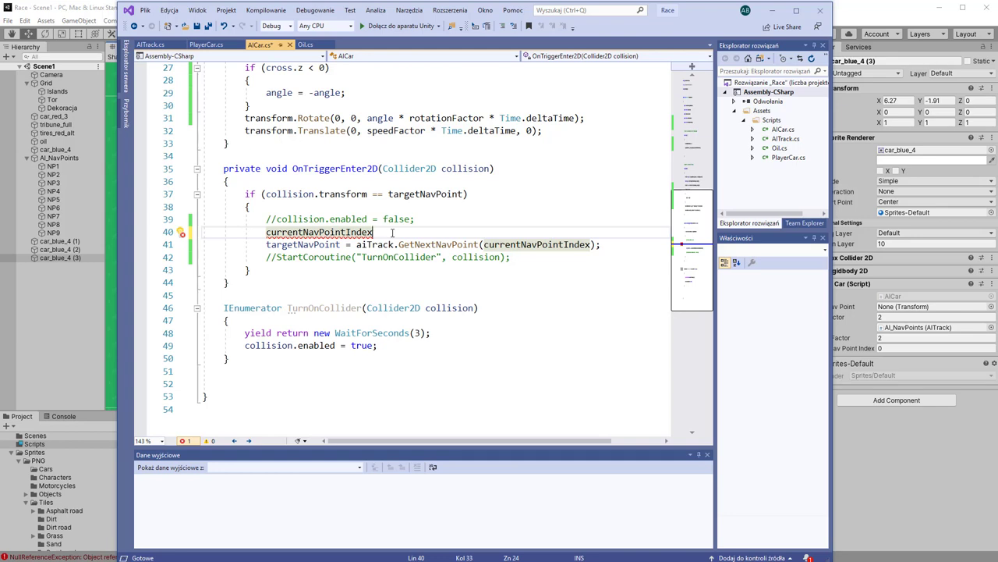
pyautogui.write(' = ')
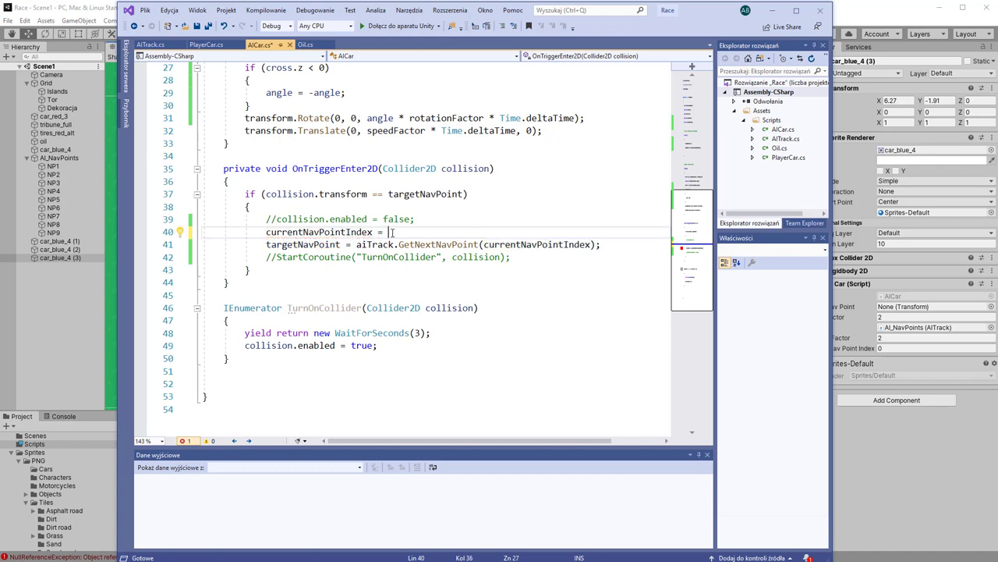
pyautogui.write('M')
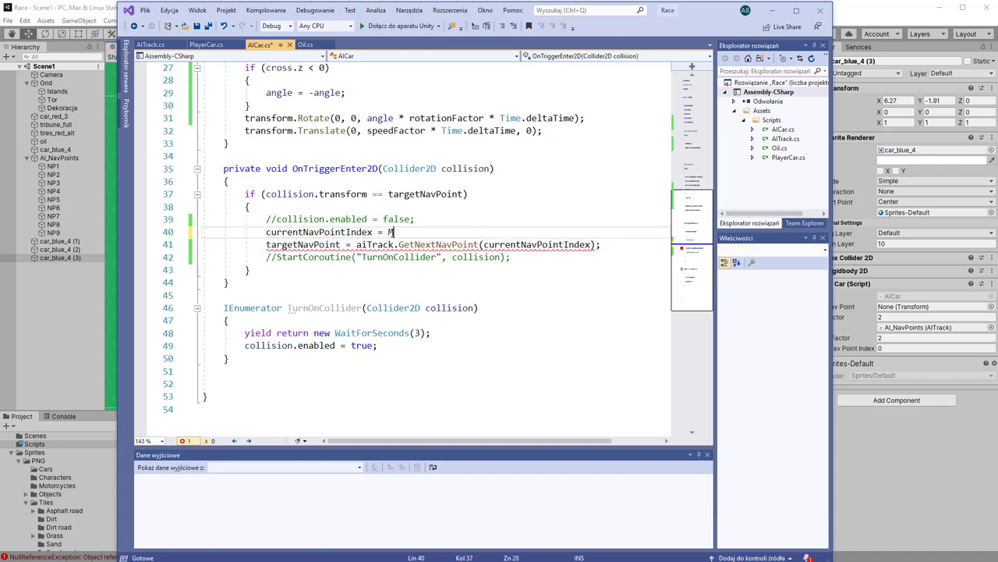
pyautogui.write('athf')
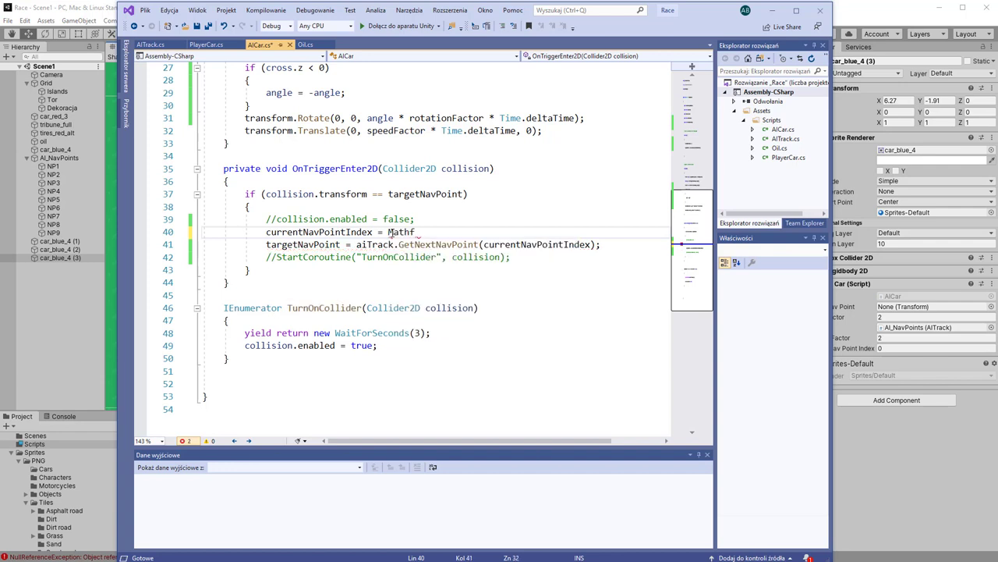
pyautogui.write('.')
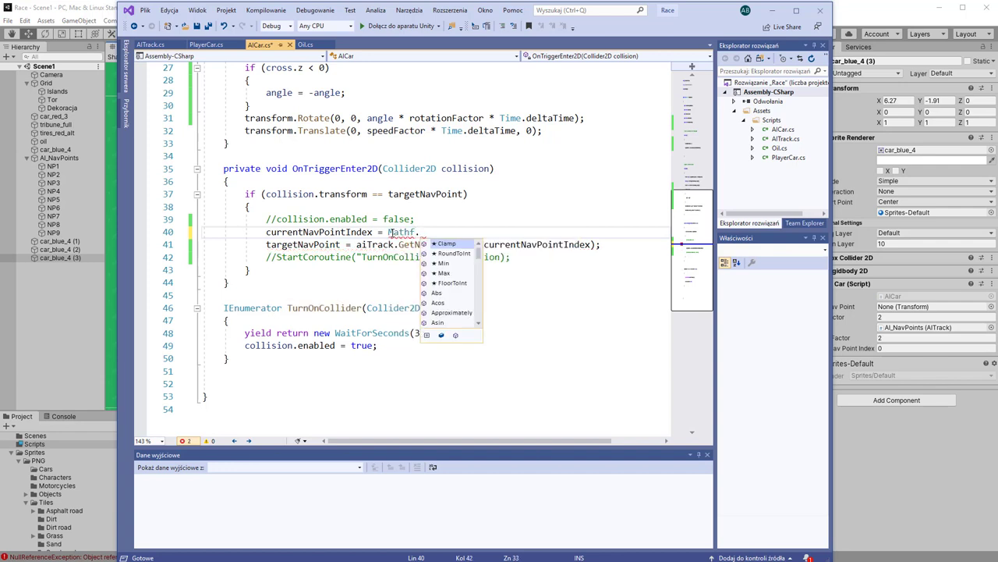
pyautogui.write('Re')
pyautogui.press('Down')
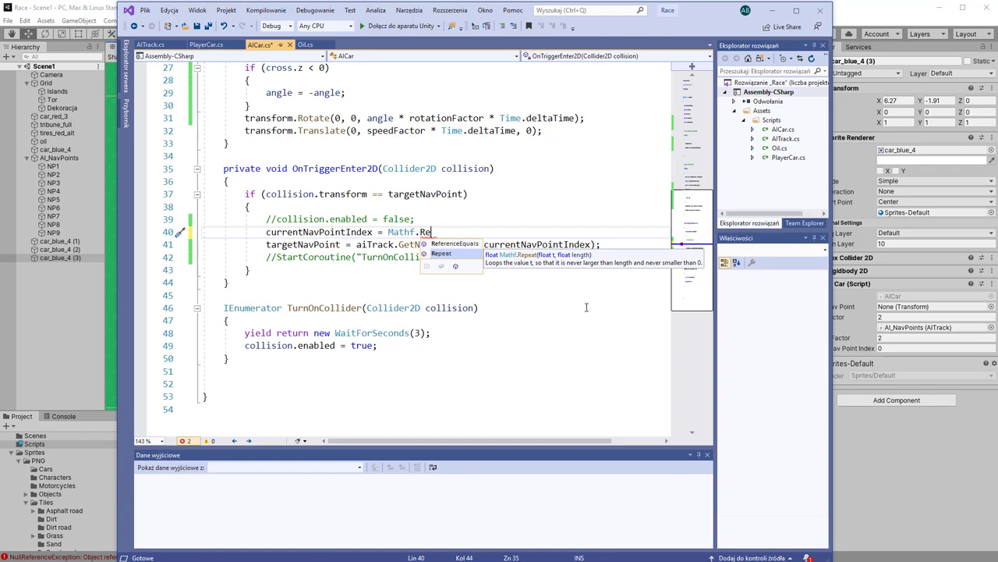
pyautogui.press('Tab')
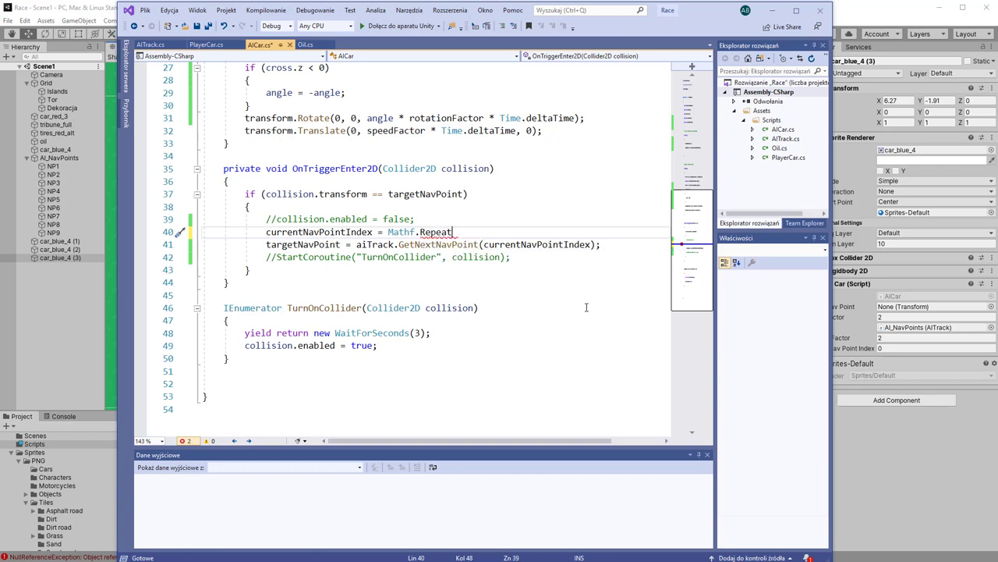
pyautogui.write('(')
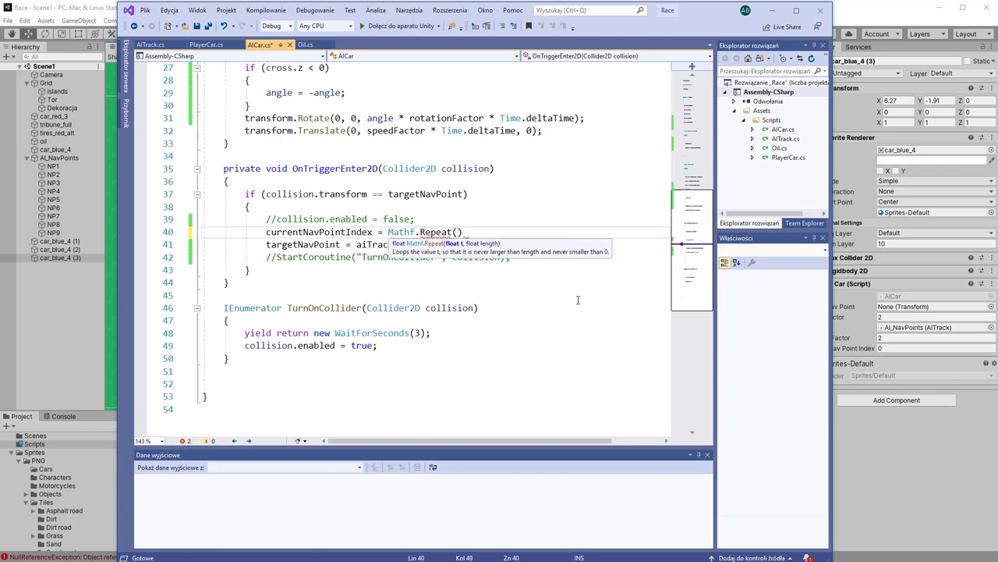
pyautogui.doubleClick(327, 231)
pyautogui.keyDown('ctrl'); pyautogui.moveTo(327, 232); pyautogui.dragTo(456, 232); pyautogui.keyUp('ctrl')
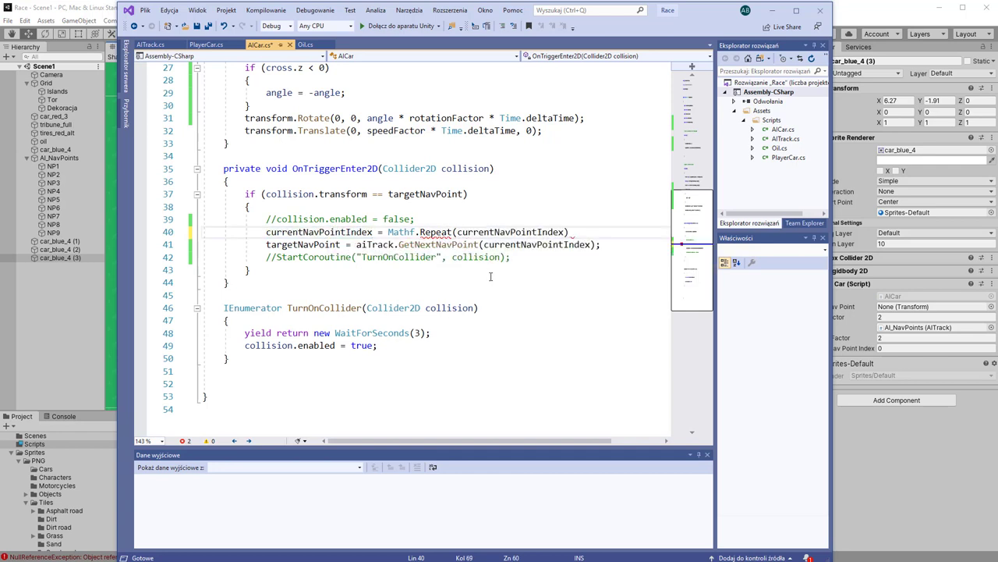
pyautogui.write('++')
pyautogui.write(',')
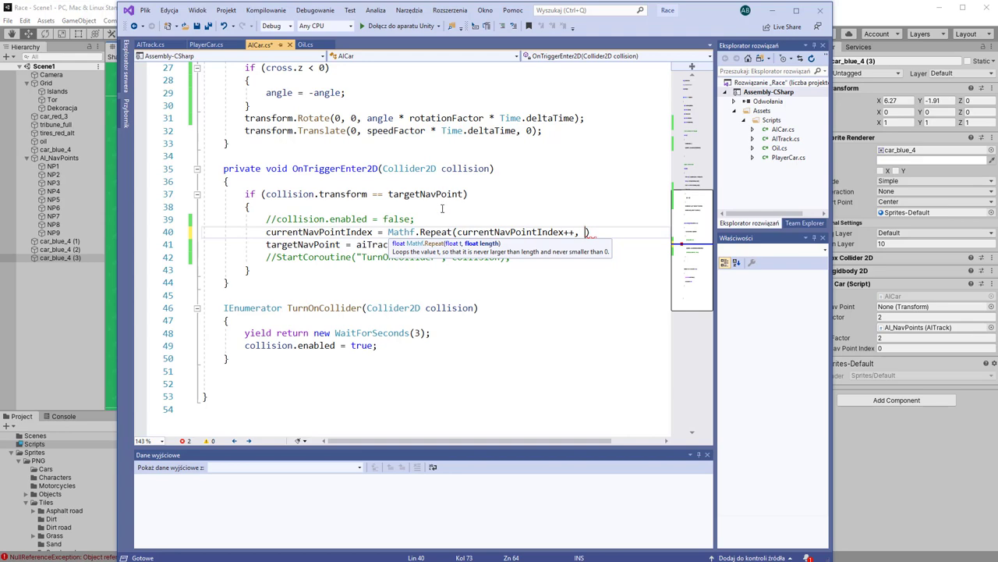
# Step: Check the aiTrack field, then finish the call with aiTrack.navPoints.Length);
pyautogui.scroll(4, 443, 209)
pyautogui.scroll(3, 434, 235)
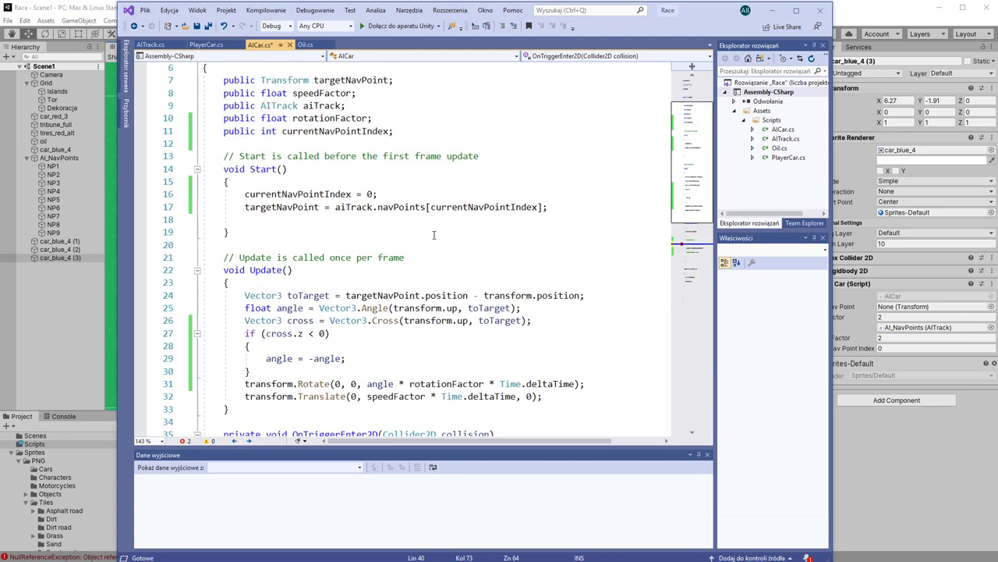
pyautogui.scroll(1, 434, 235)
pyautogui.click(321, 144)
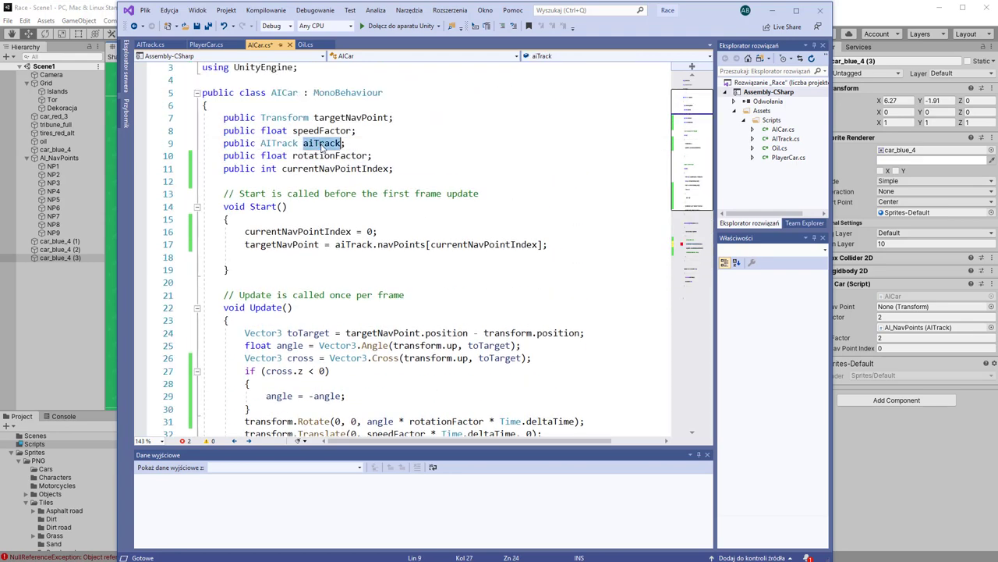
pyautogui.scroll(-8, 527, 262)
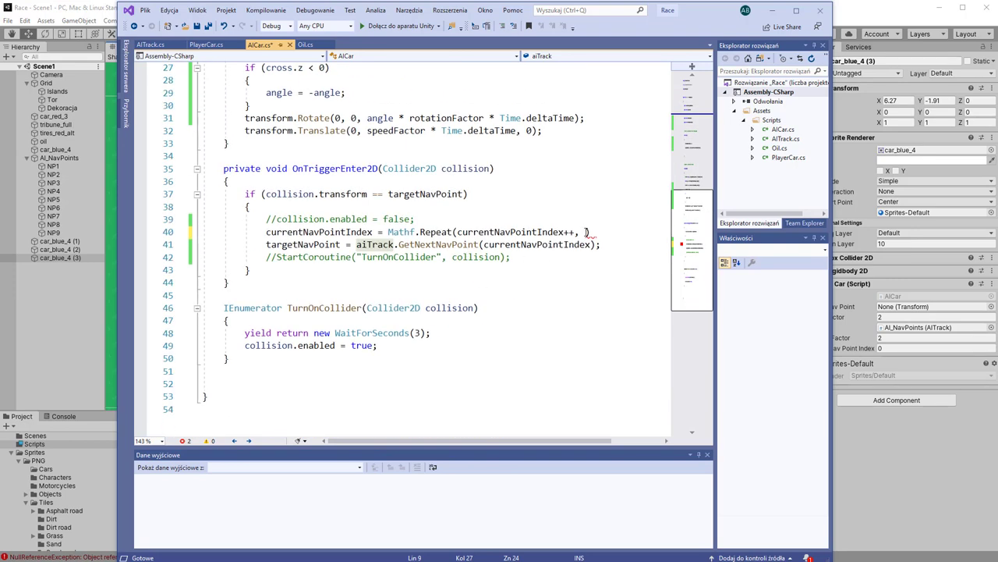
pyautogui.click(587, 232)
pyautogui.write('aiTrack.')
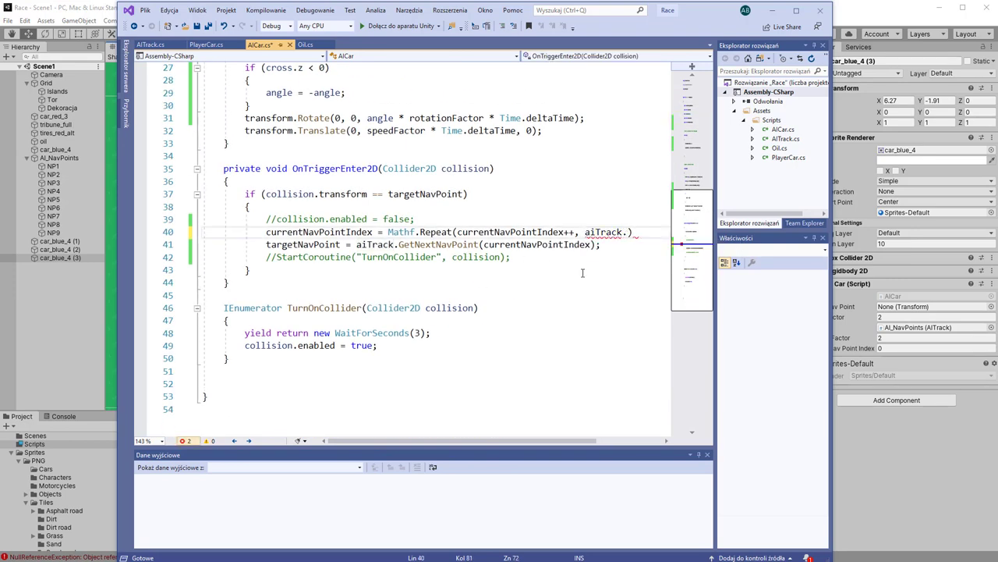
pyautogui.write('na')
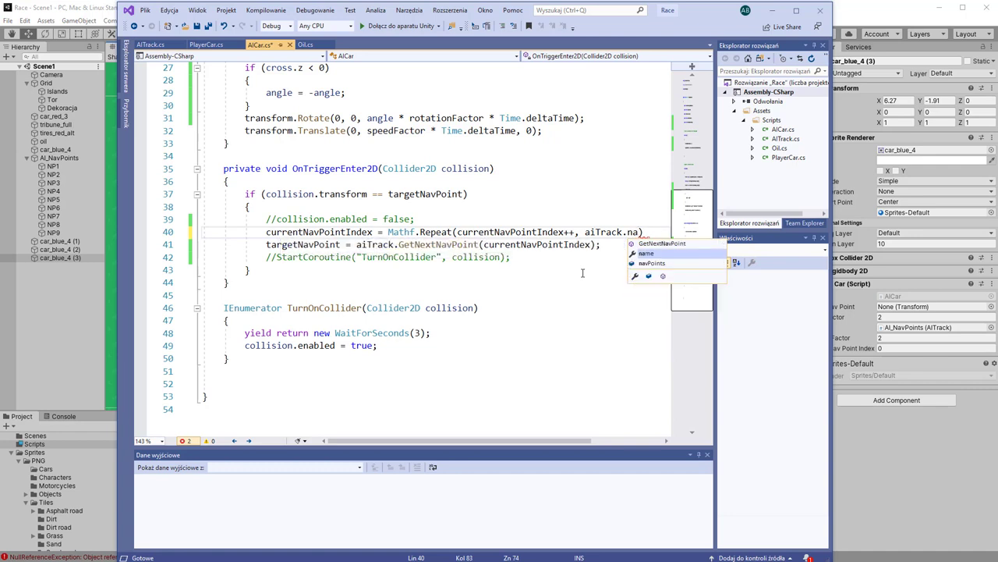
pyautogui.write('v')
pyautogui.press('Tab')
pyautogui.write('.')
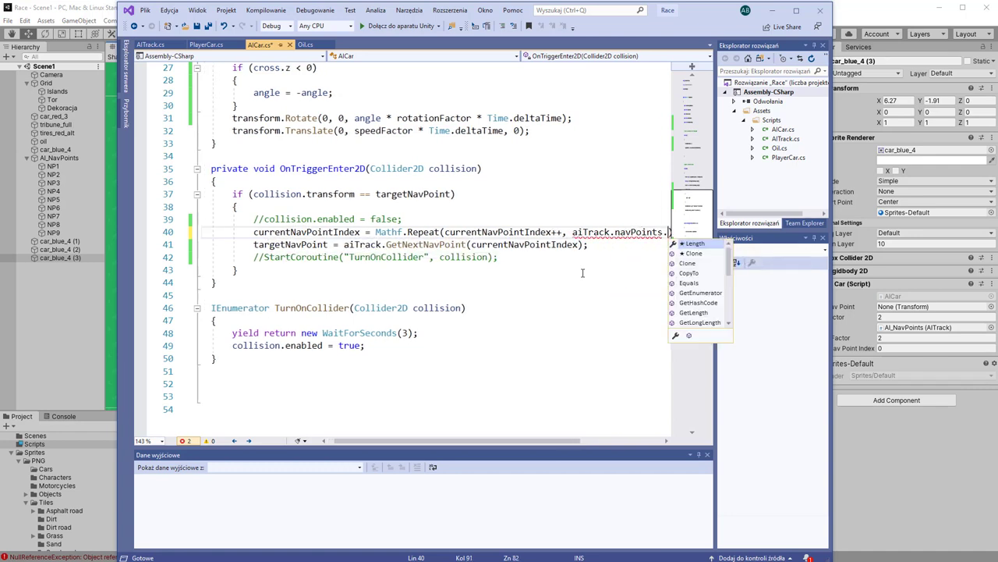
pyautogui.write('Le')
pyautogui.press('Tab')
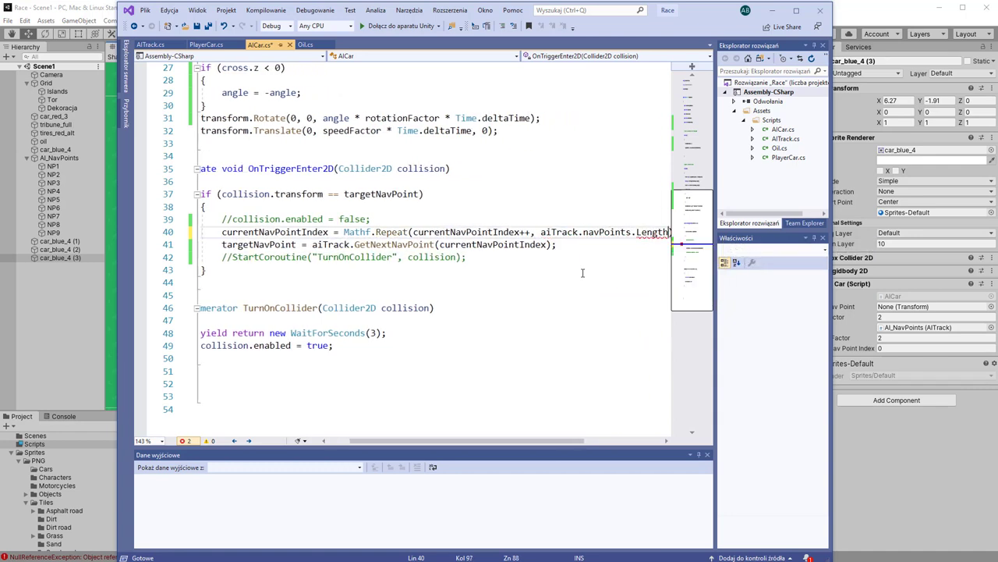
pyautogui.write(')')
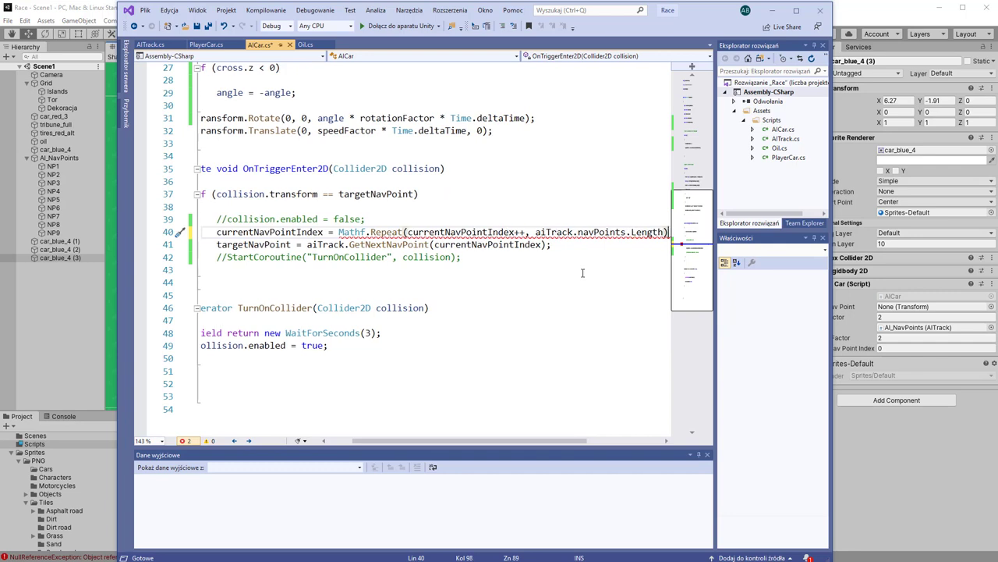
pyautogui.press('BackSpace')
pyautogui.write('()')
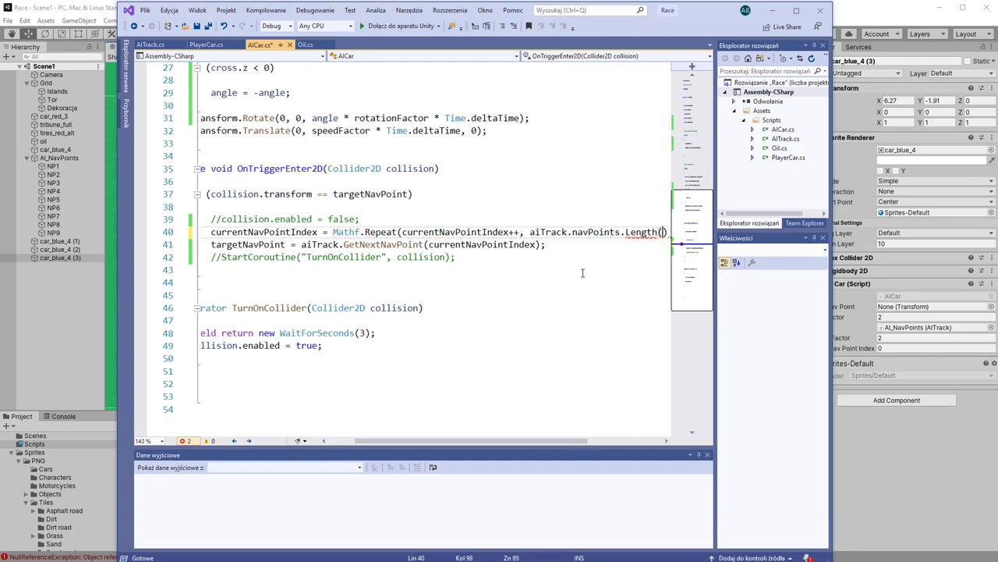
pyautogui.press('BackSpace')
pyautogui.press('BackSpace')
pyautogui.write(');')
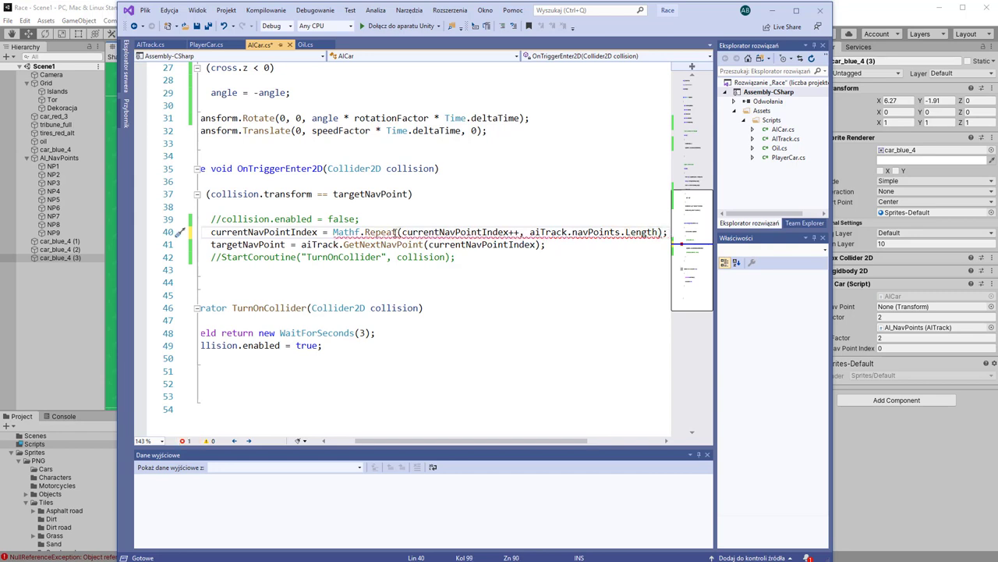
pyautogui.moveTo(393, 233)
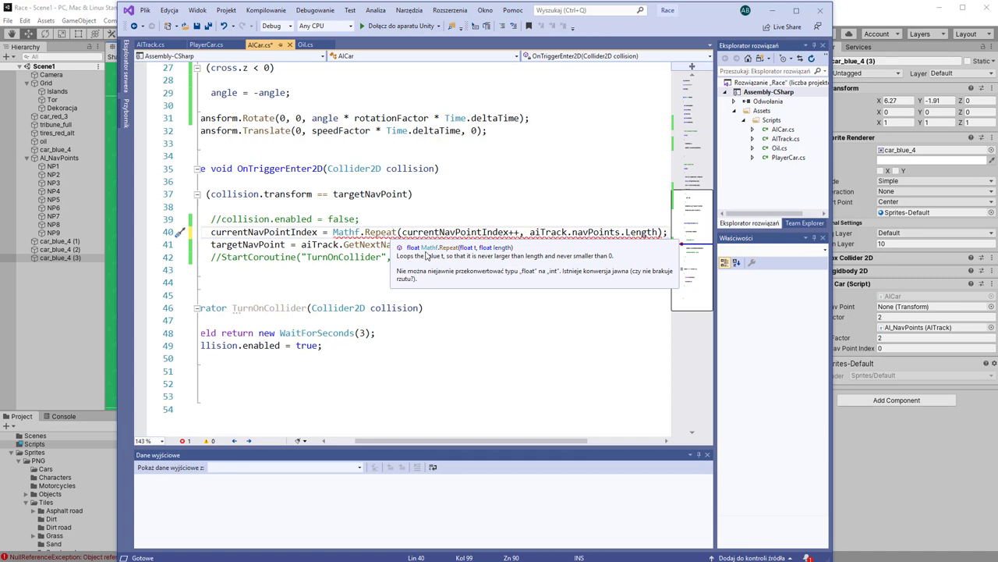
pyautogui.click(382, 233)
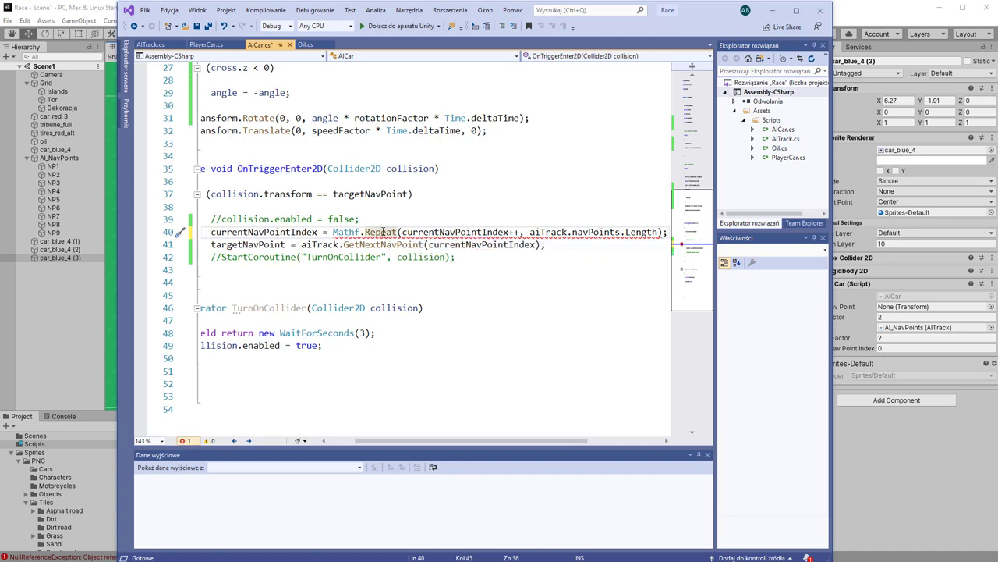
# Step: Cast the Mathf.Repeat result to (int) to clear the conversion error and save AICar.cs
pyautogui.press('Up')
pyautogui.press('Up')
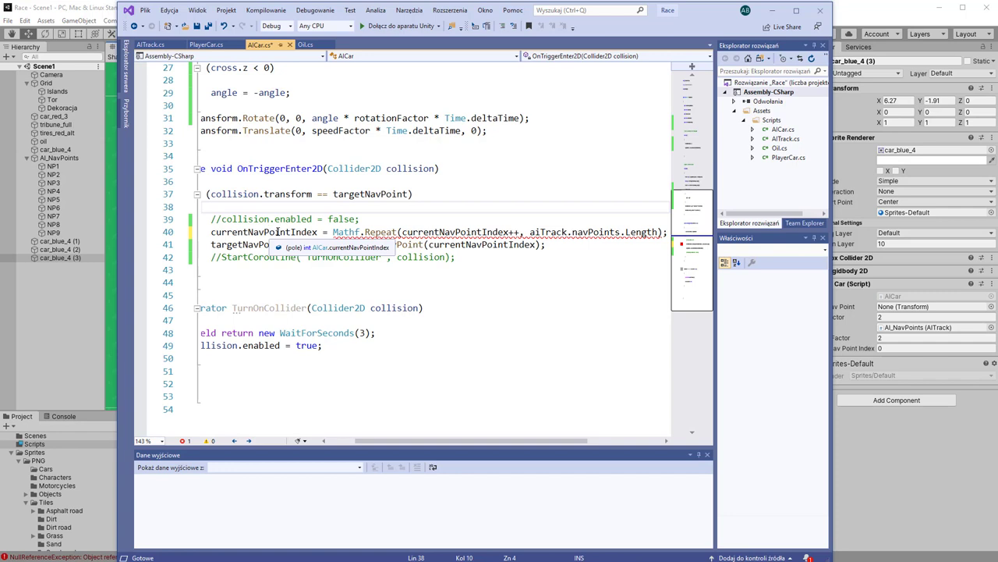
pyautogui.click(331, 234)
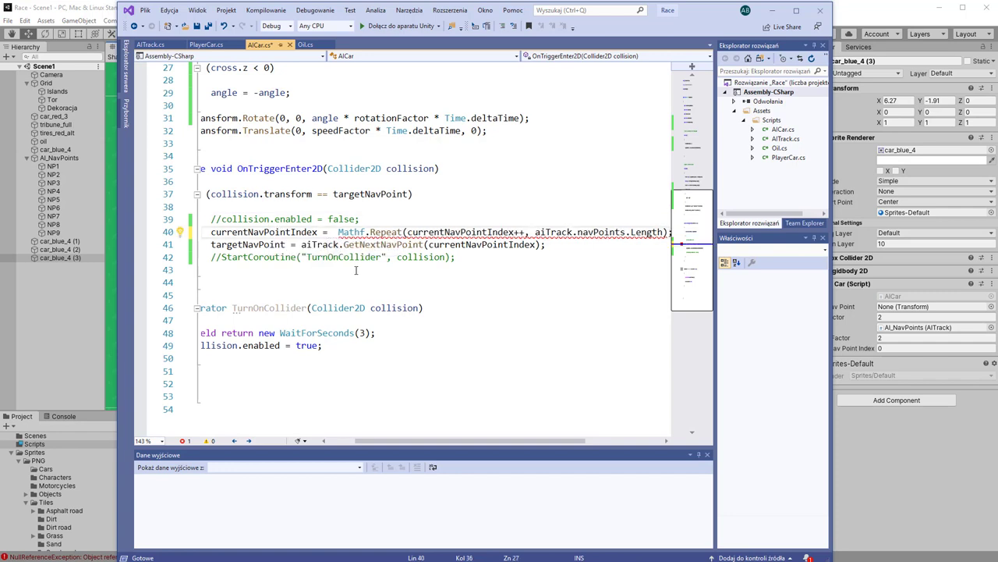
pyautogui.write('(')
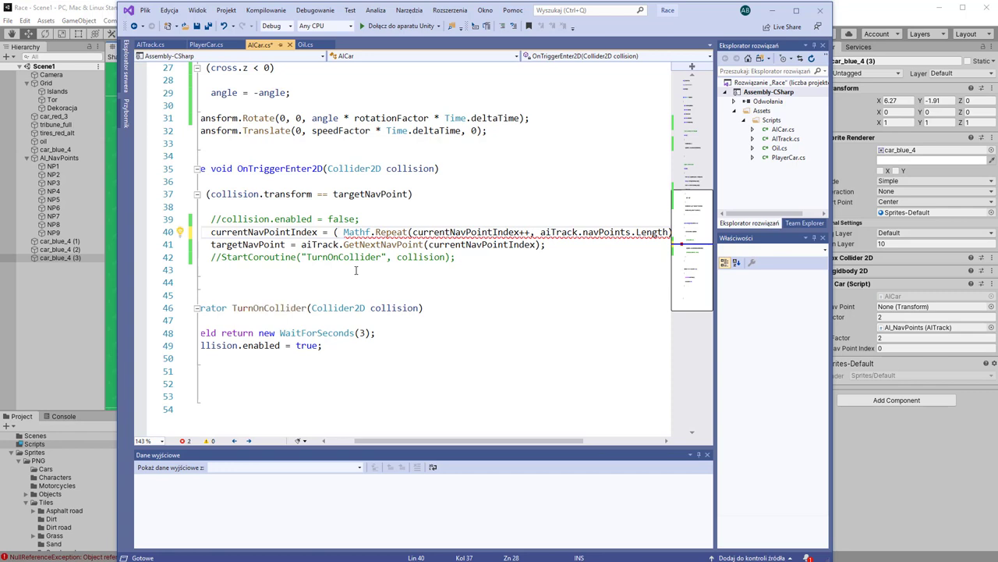
pyautogui.write('int')
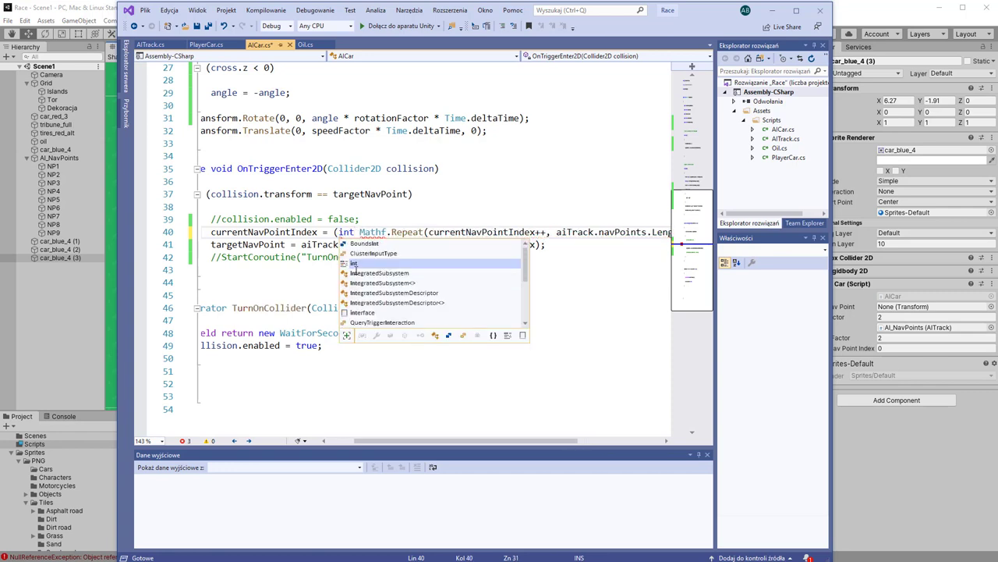
pyautogui.write(')')
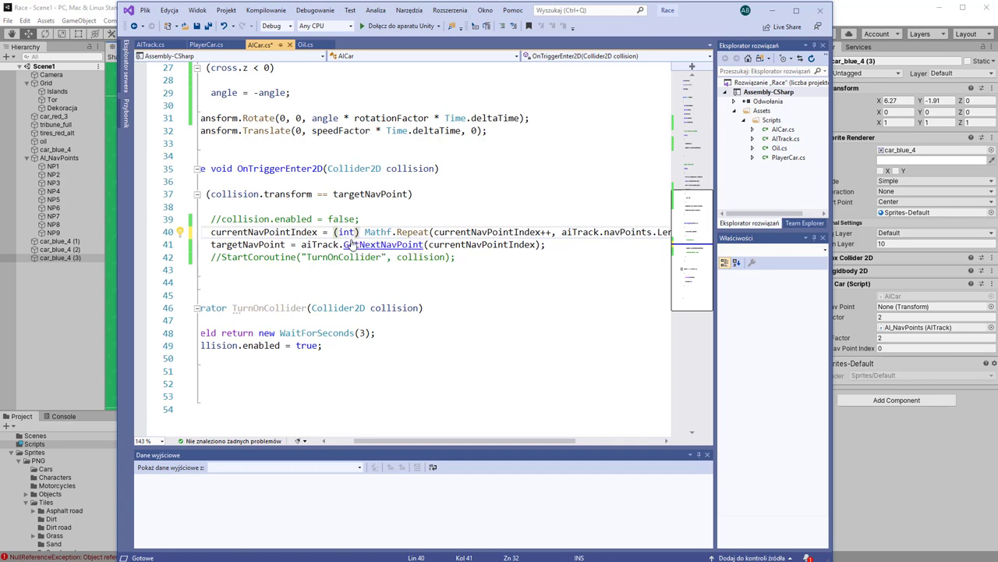
pyautogui.hotkey('ctrl', 's')
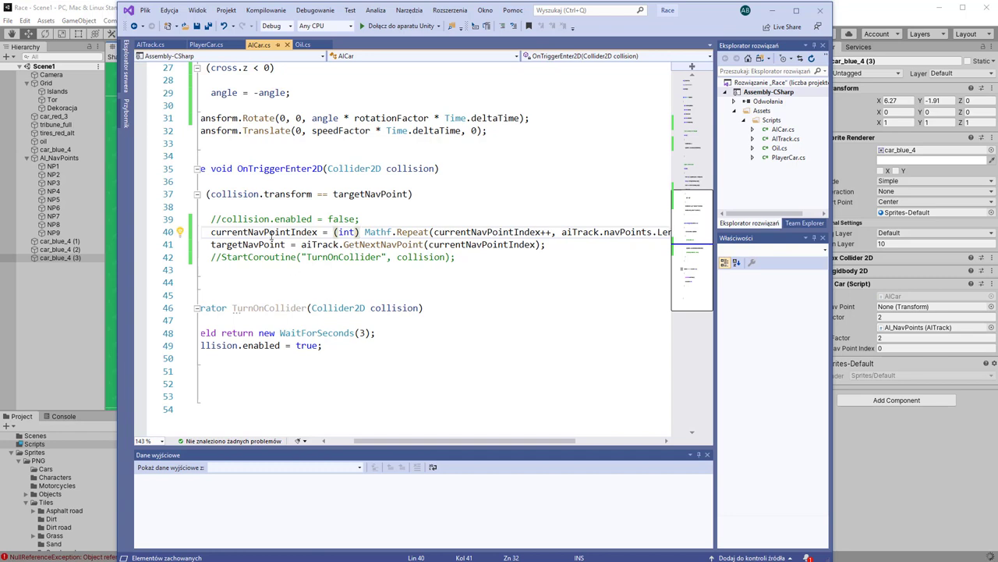
pyautogui.click(272, 232)
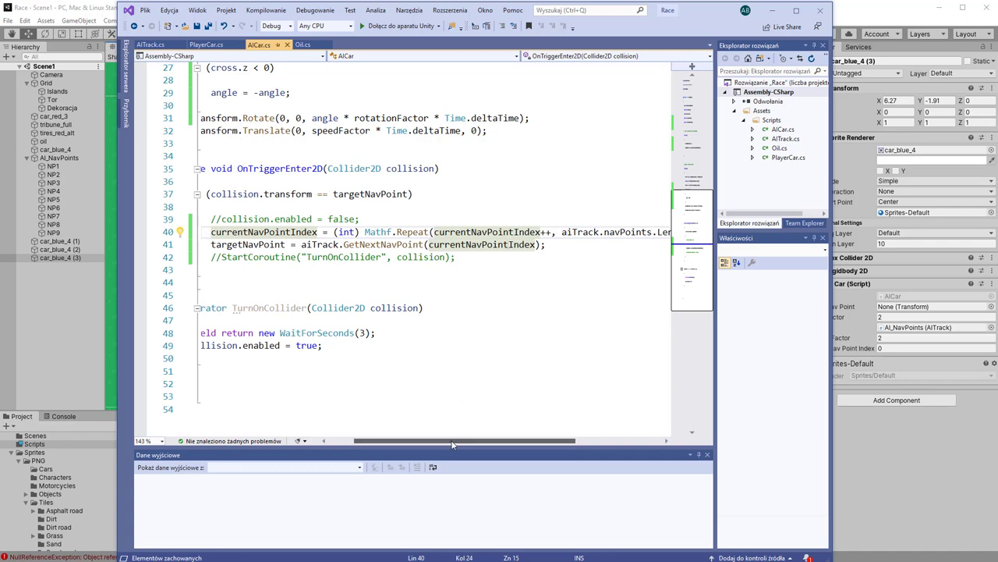
pyautogui.moveTo(453, 441); pyautogui.dragTo(521, 443)
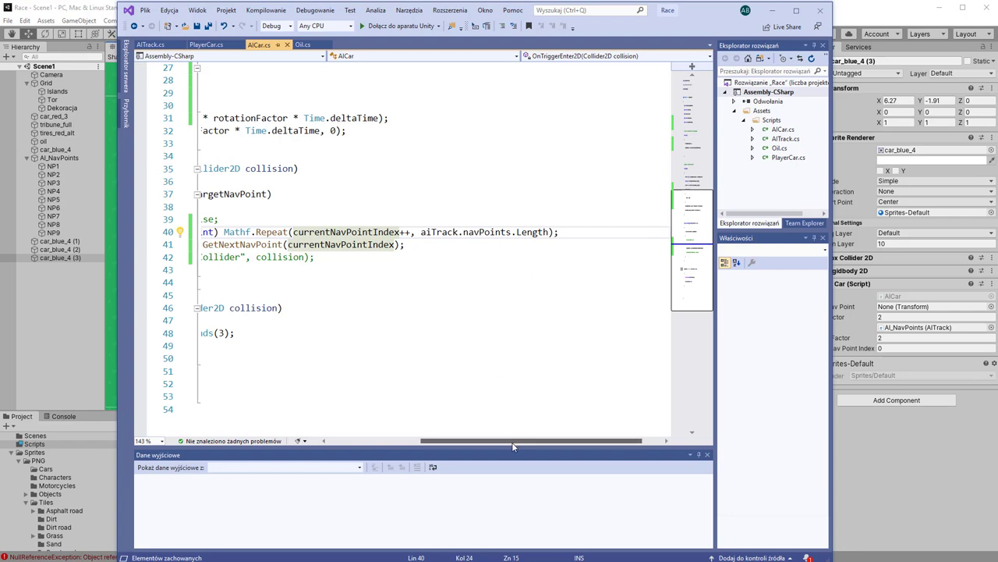
pyautogui.moveTo(513, 441); pyautogui.dragTo(434, 442)
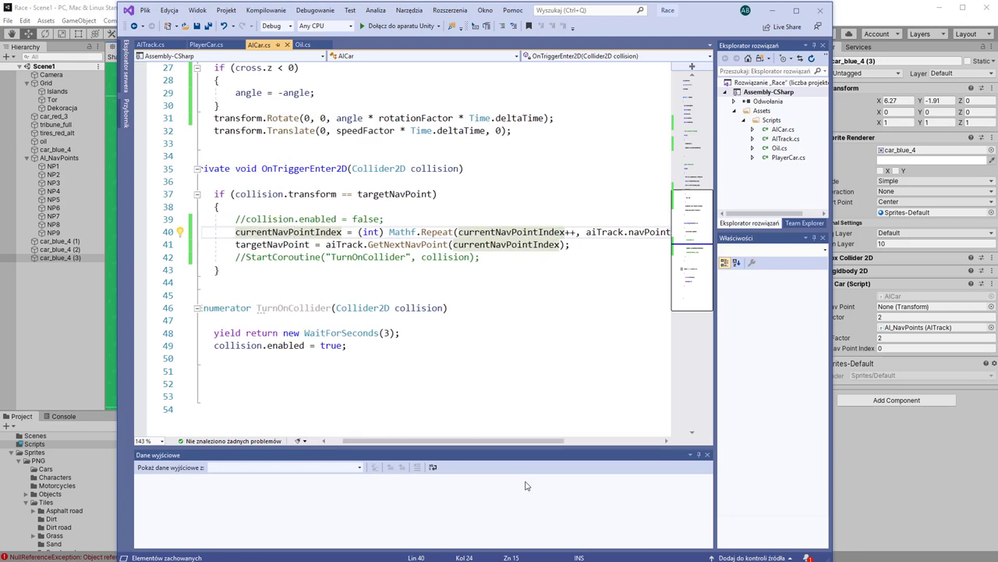
pyautogui.click(897, 476)
# Step: Play-test the race, inspecting car_blue_4 (1) and (2) between starts and stops
pyautogui.click(471, 35)
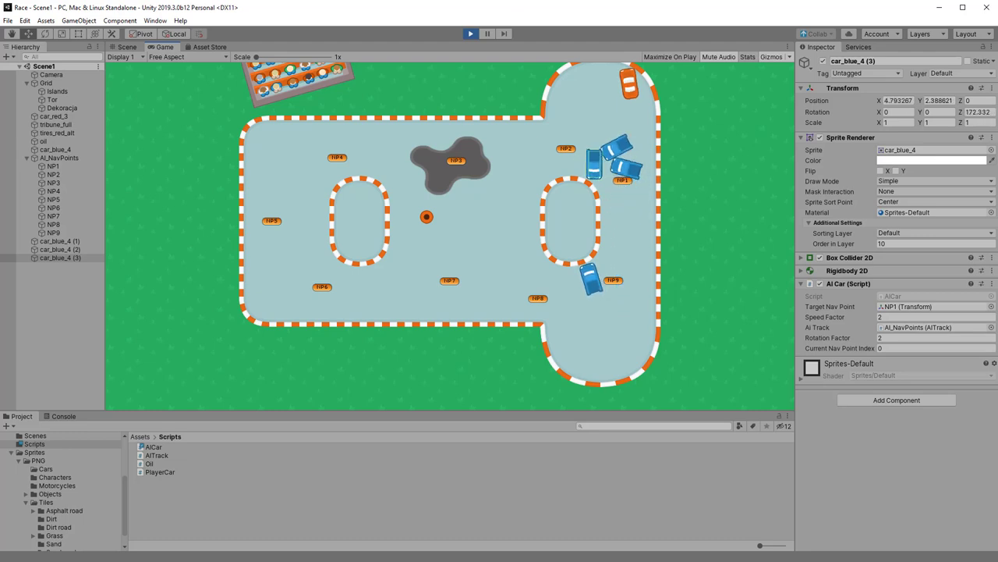
pyautogui.click(50, 250)
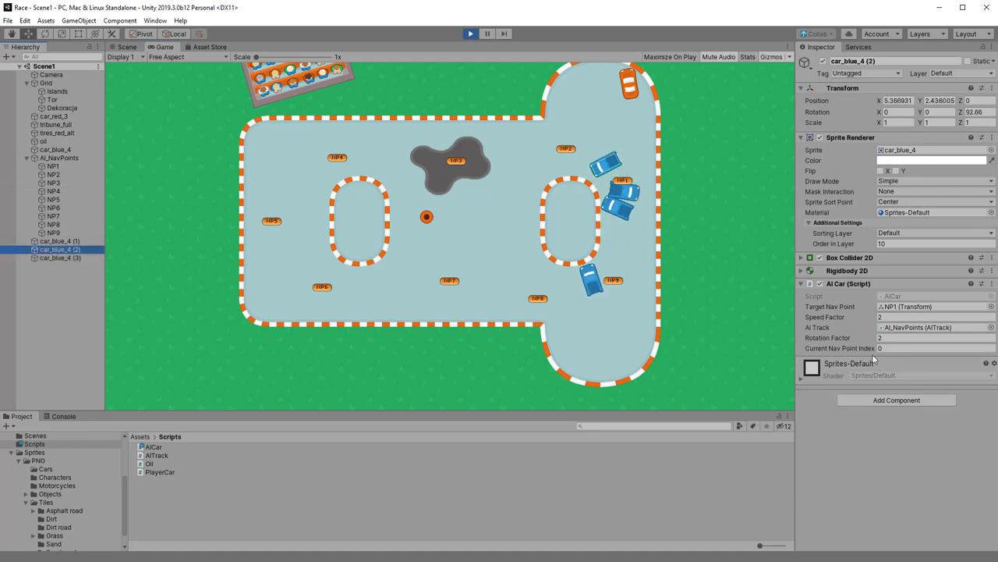
pyautogui.click(50, 242)
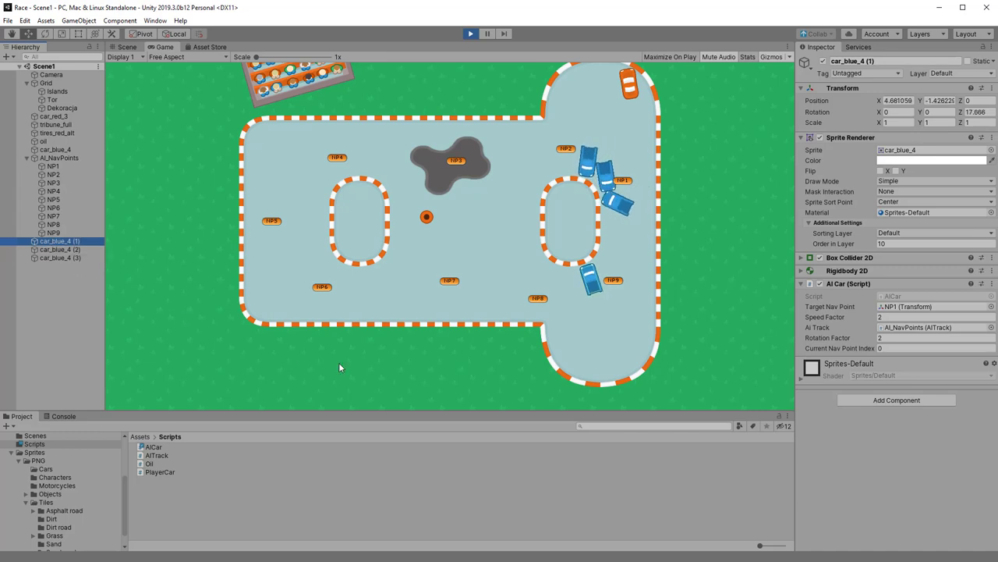
pyautogui.click(472, 33)
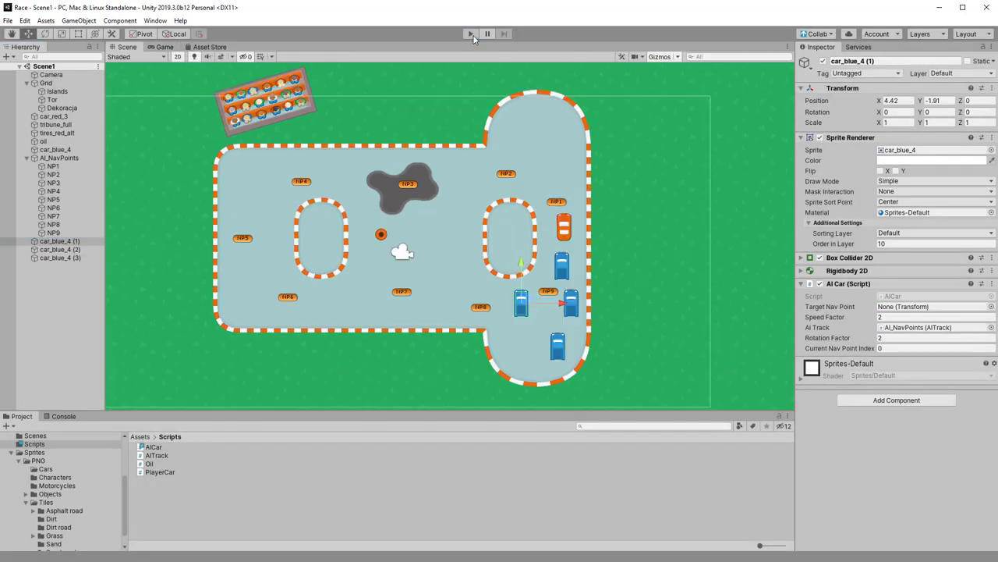
pyautogui.click(559, 352)
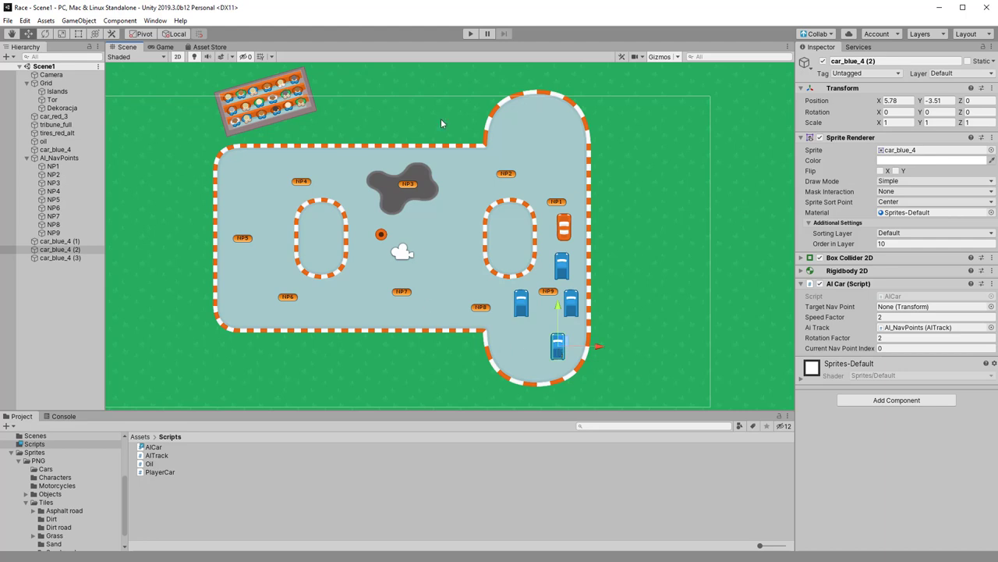
pyautogui.click(471, 33)
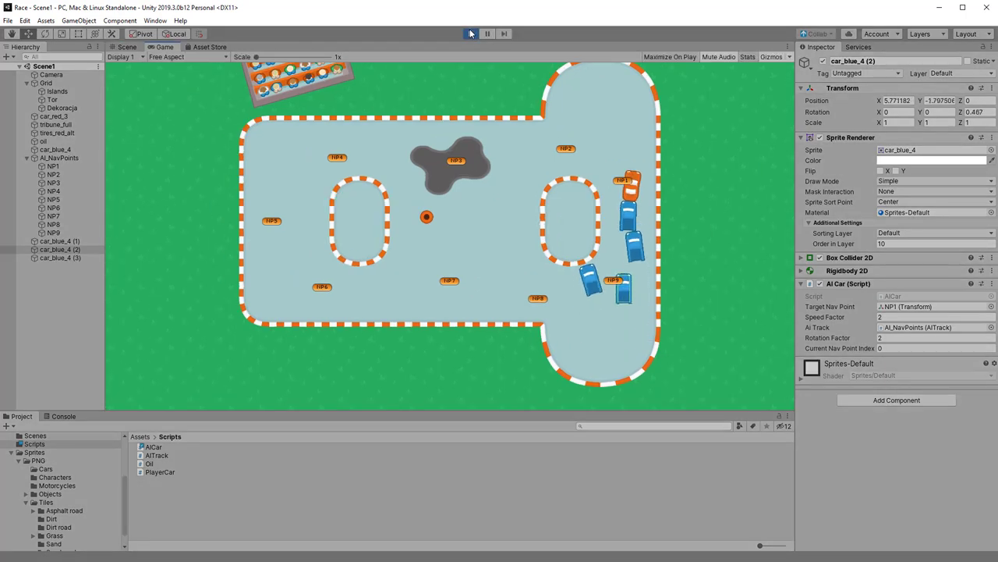
pyautogui.click(470, 34)
# Step: Move car_blue_4 (1) down to the lower bend, play, pause to inspect NP1, and stop
pyautogui.click(520, 304)
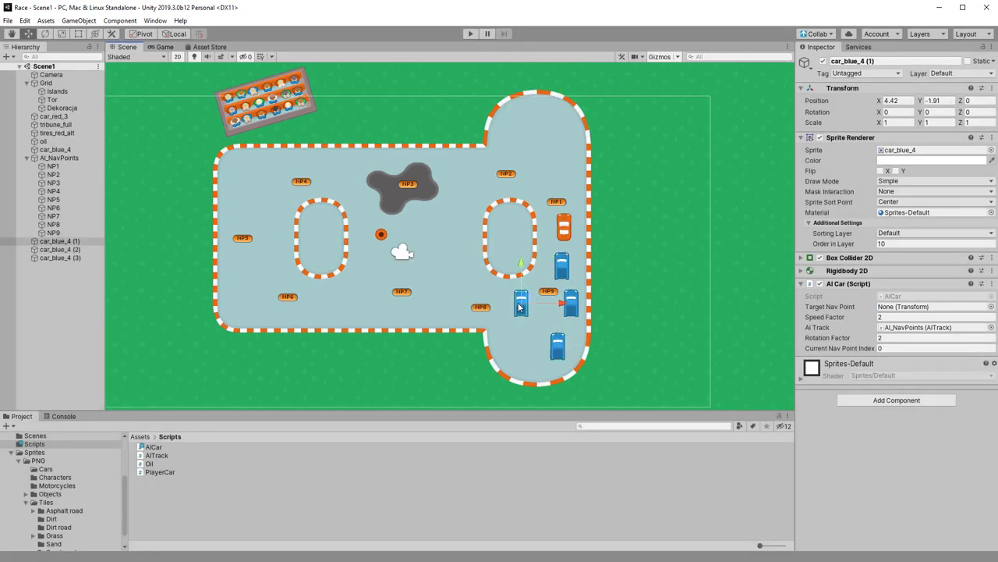
pyautogui.moveTo(520, 306); pyautogui.dragTo(524, 360)
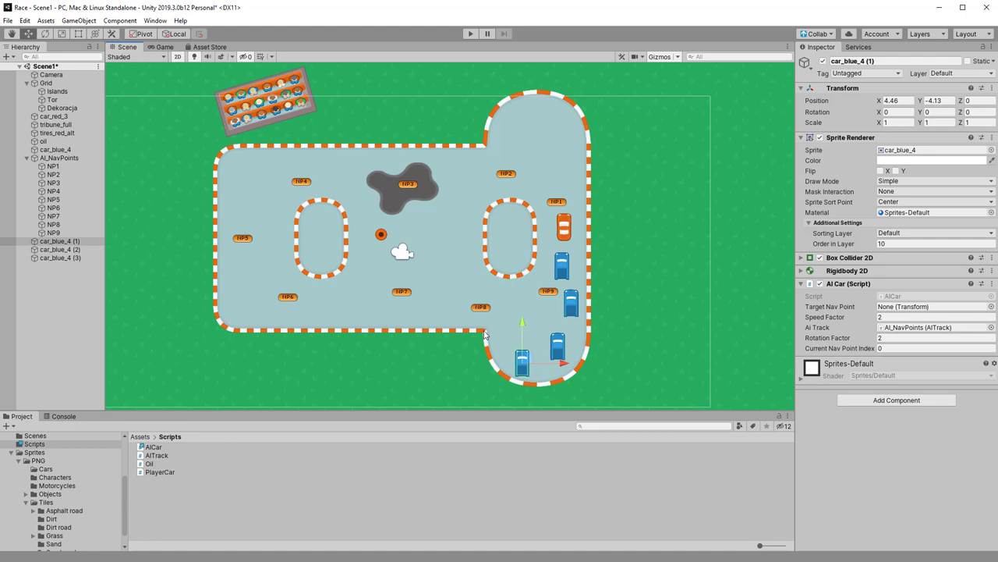
pyautogui.click(469, 34)
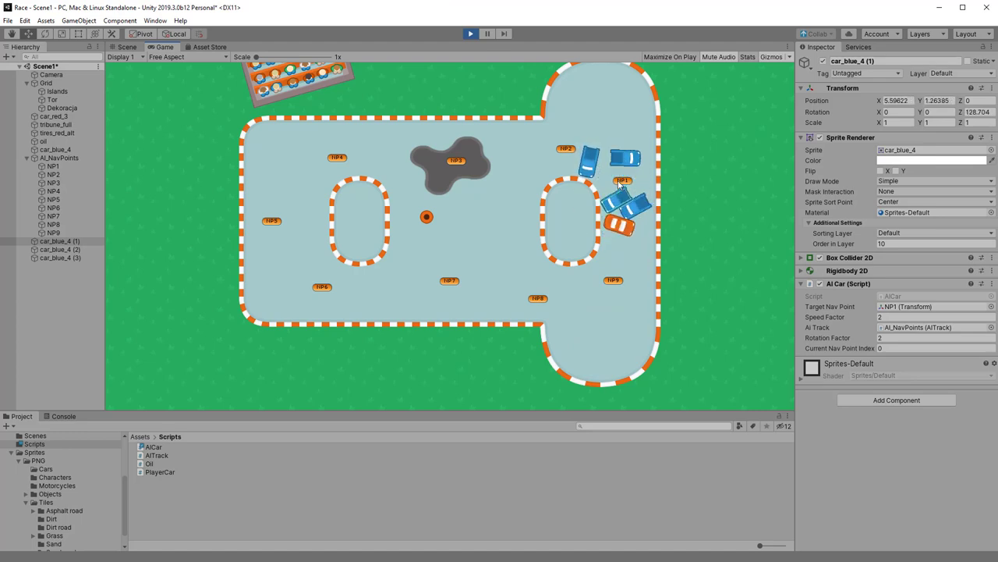
pyautogui.click(487, 34)
pyautogui.hotkey('ctrl', '1')
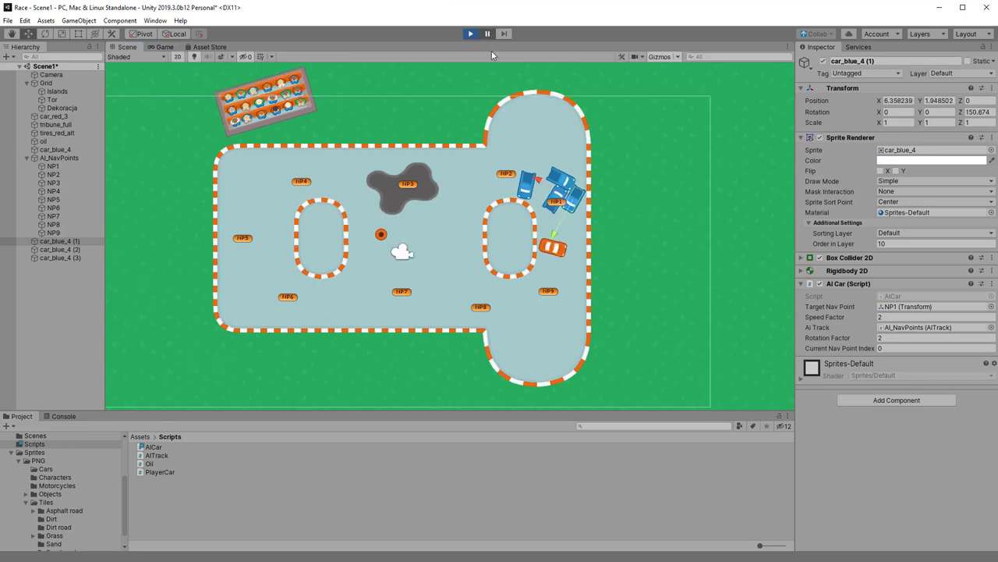
pyautogui.click(556, 204)
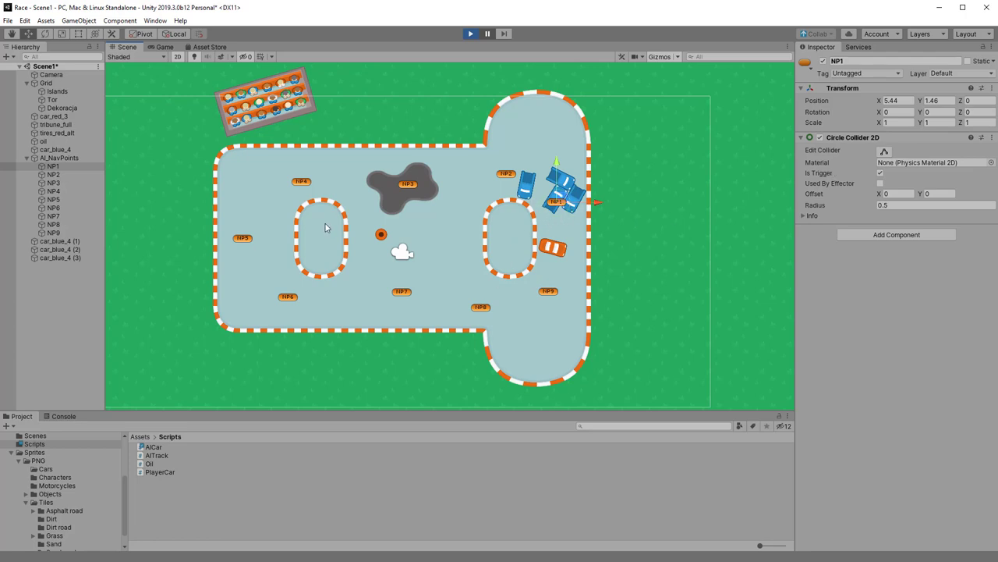
pyautogui.click(470, 32)
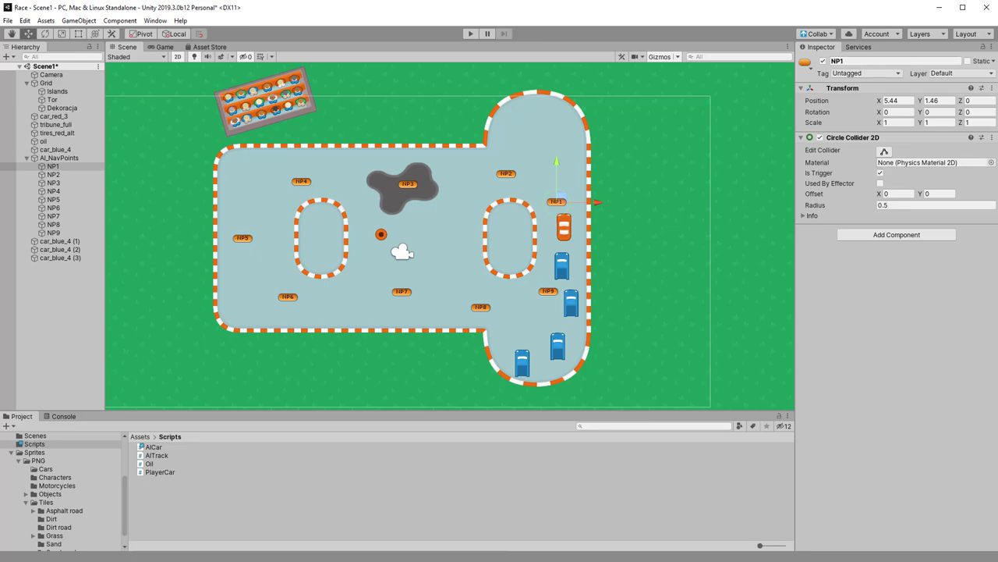
# Step: Put currentNavPointIndex++; on its own new line 40 before the Mathf.Repeat line
pyautogui.hotkey('alt', 'Tab')
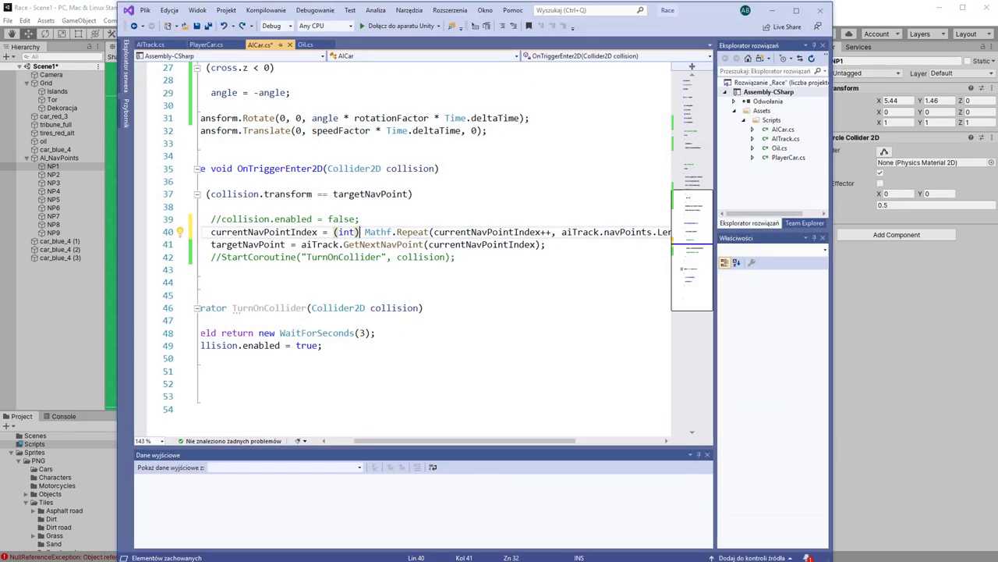
pyautogui.click(349, 232)
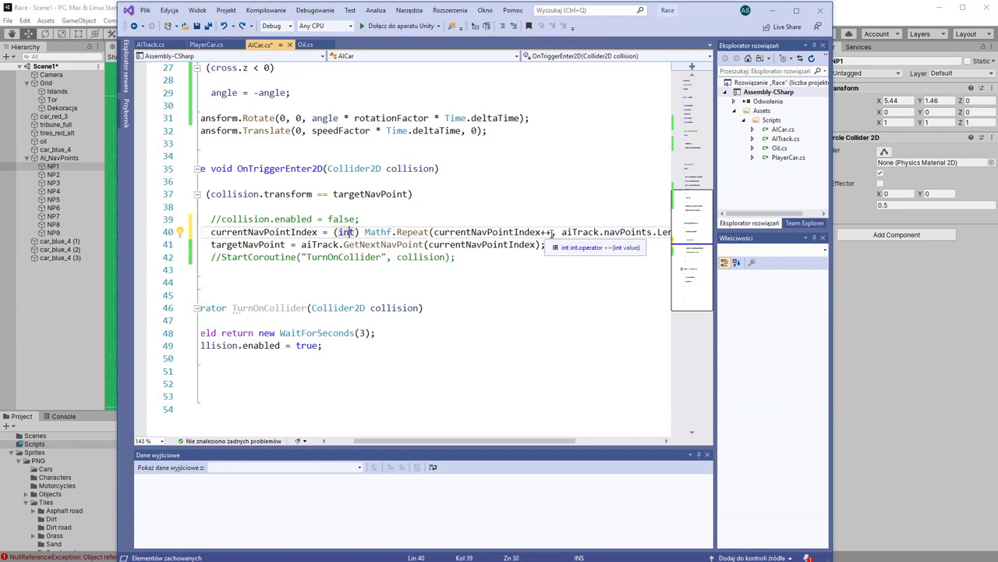
pyautogui.moveTo(551, 232); pyautogui.dragTo(436, 233)
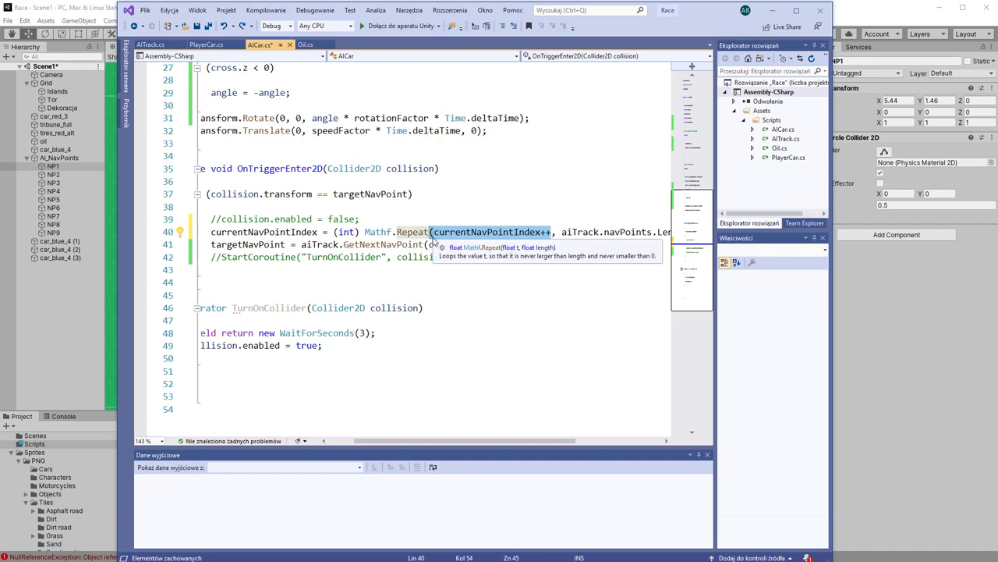
pyautogui.click(397, 221)
pyautogui.press('Return')
pyautogui.write('(currentNavPointIndex++')
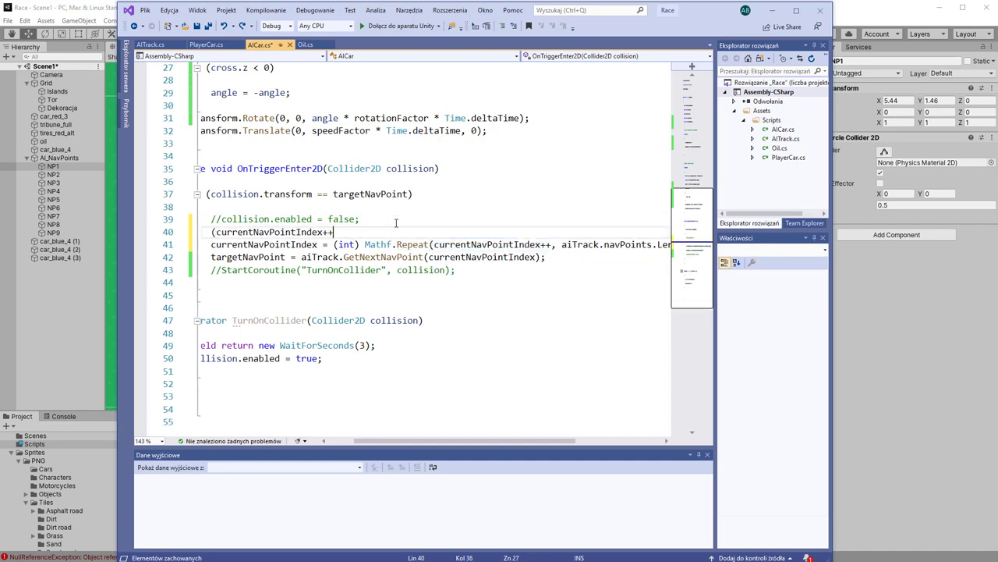
pyautogui.press('Home')
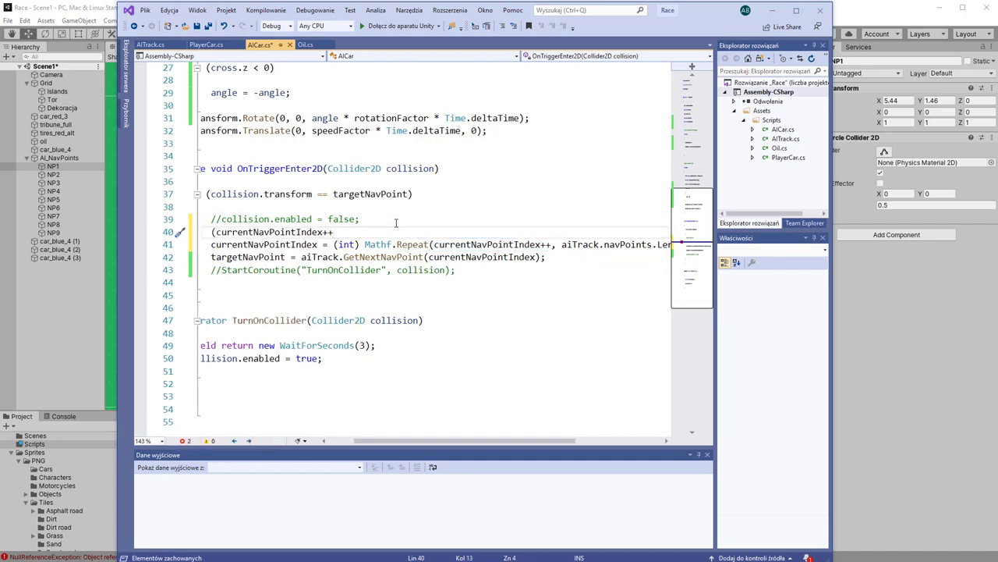
pyautogui.press('Delete')
pyautogui.press('End')
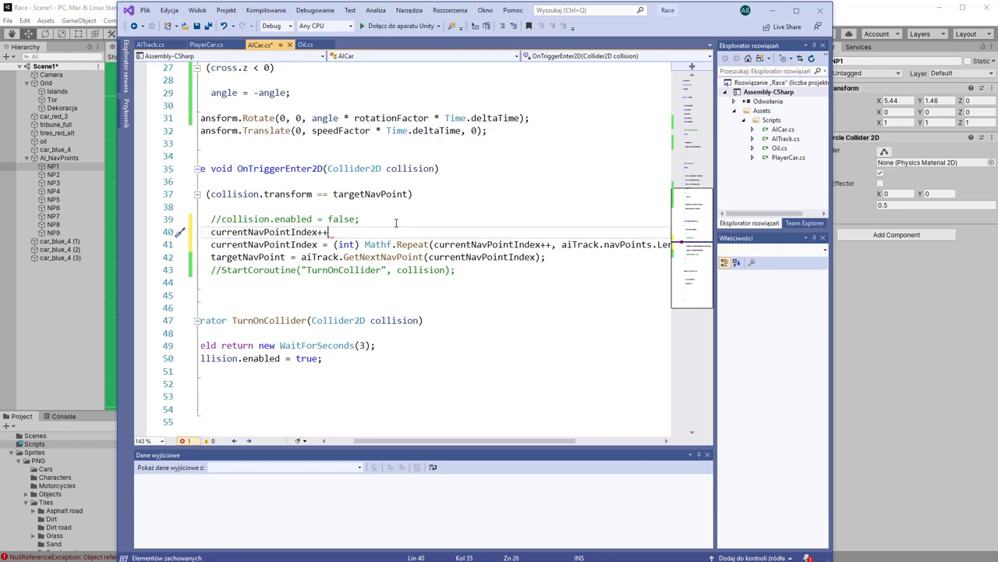
pyautogui.write(';')
# Step: Remove the ++ from the Mathf.Repeat argument on line 41 and review the edit
pyautogui.click(549, 244)
pyautogui.press('BackSpace')
pyautogui.press('BackSpace')
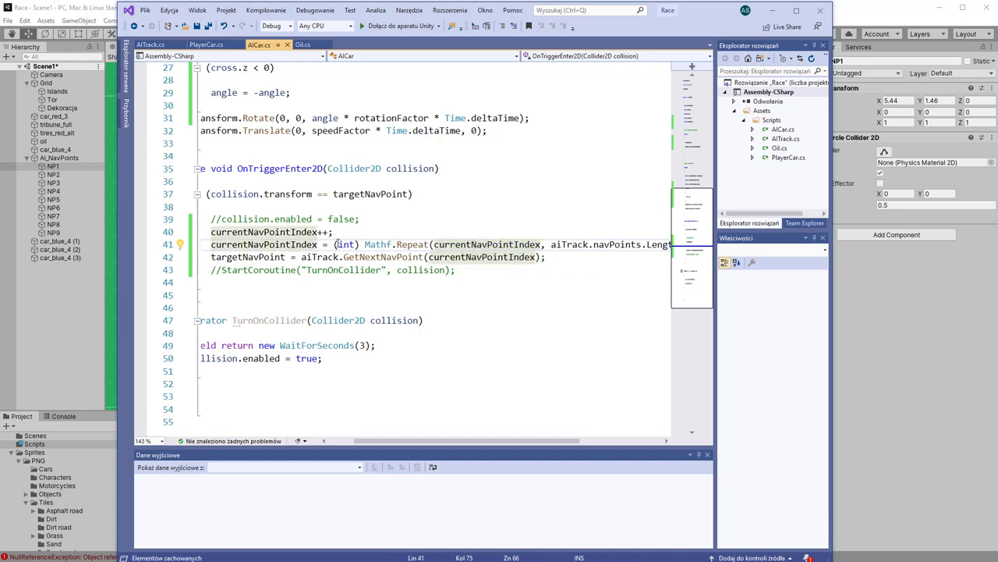
pyautogui.click(287, 232)
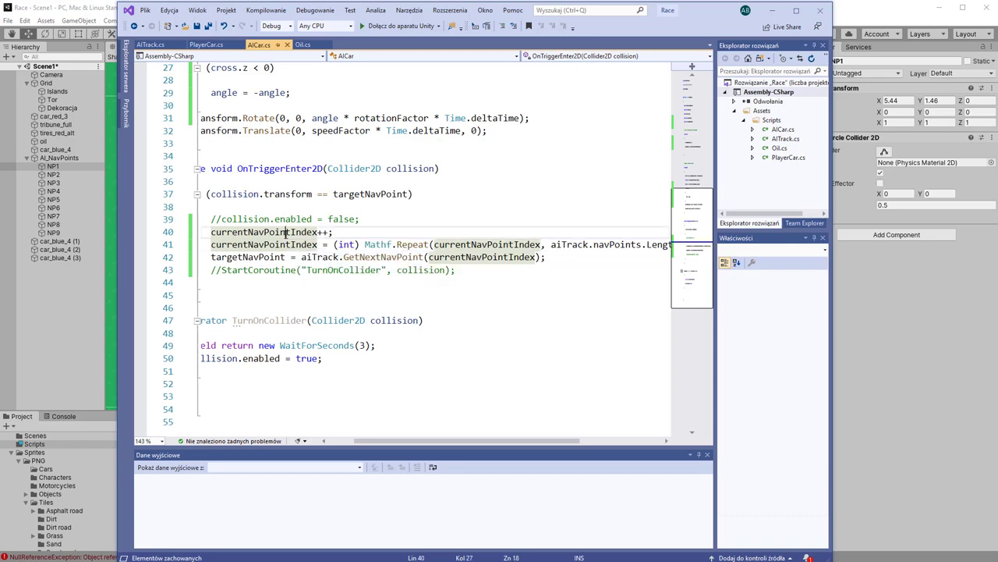
pyautogui.click(477, 245)
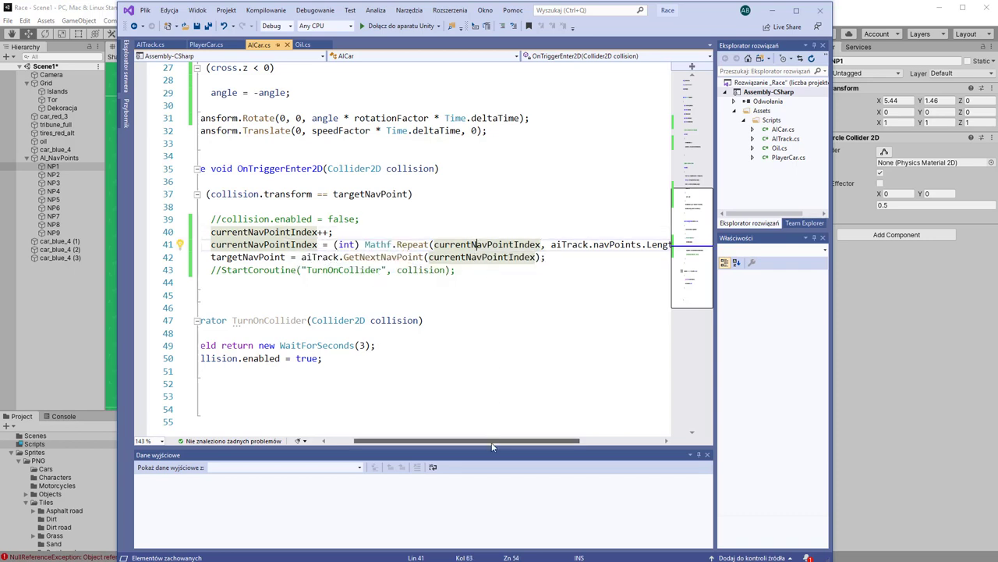
pyautogui.moveTo(492, 446); pyautogui.dragTo(539, 442)
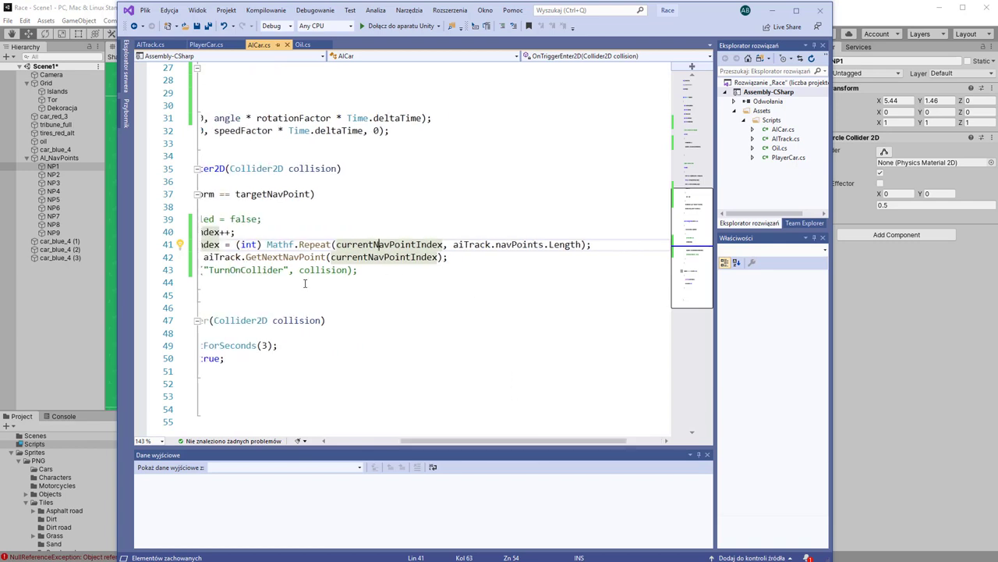
pyautogui.moveTo(484, 442); pyautogui.dragTo(411, 442)
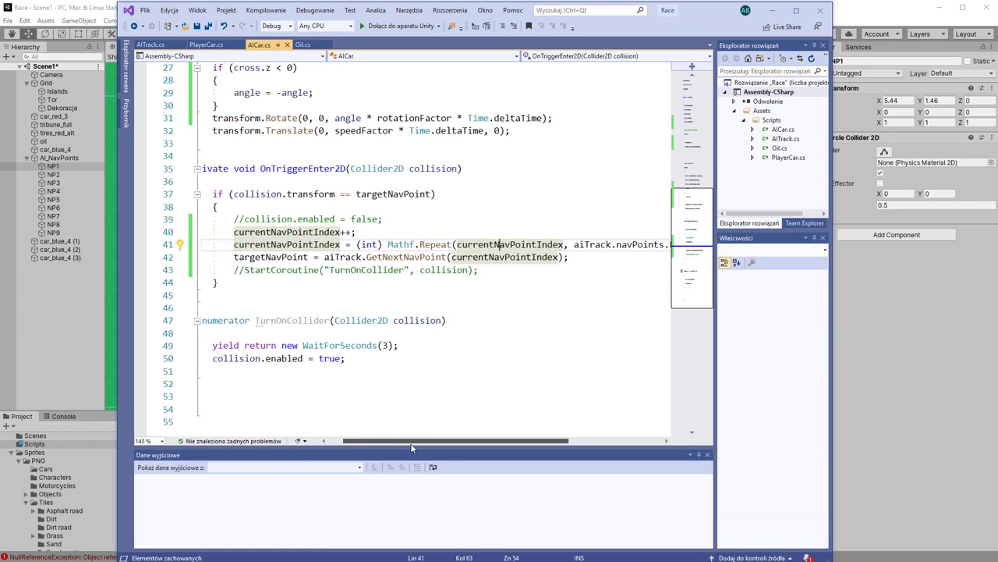
pyautogui.click(307, 244)
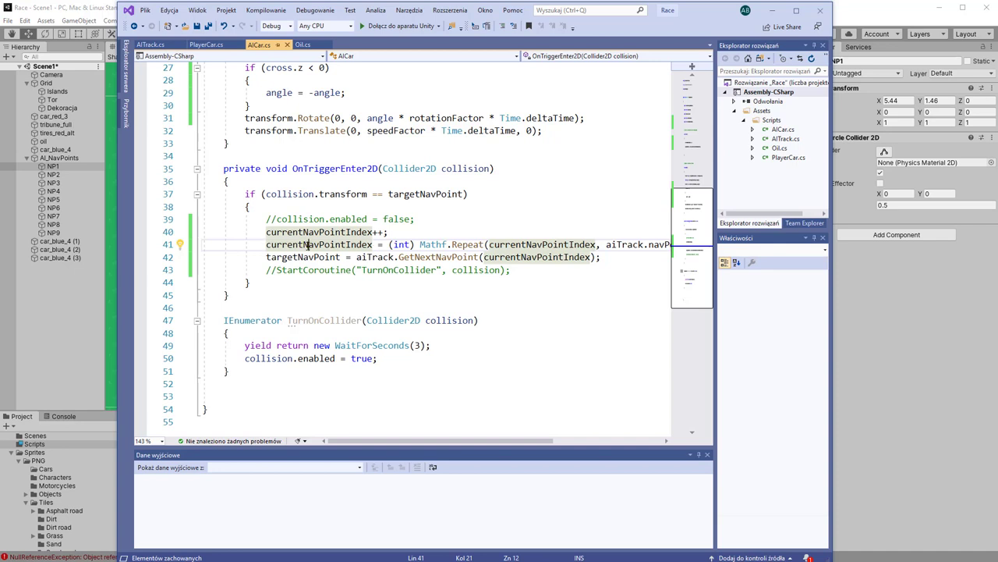
pyautogui.click(884, 367)
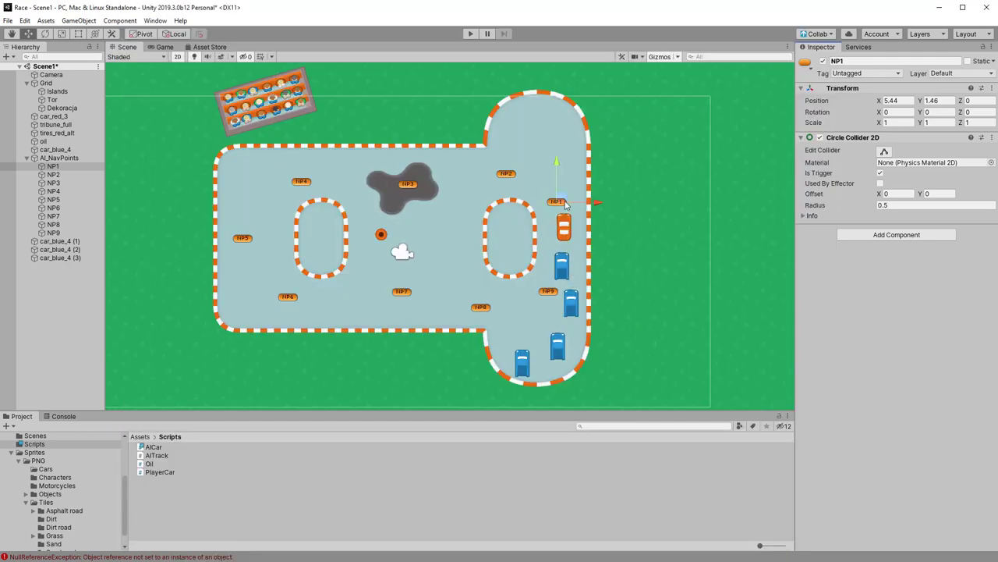
# Step: Play the race scene to check the blue AI cars keep driving past NP1 to the next nav points
pyautogui.click(472, 34)
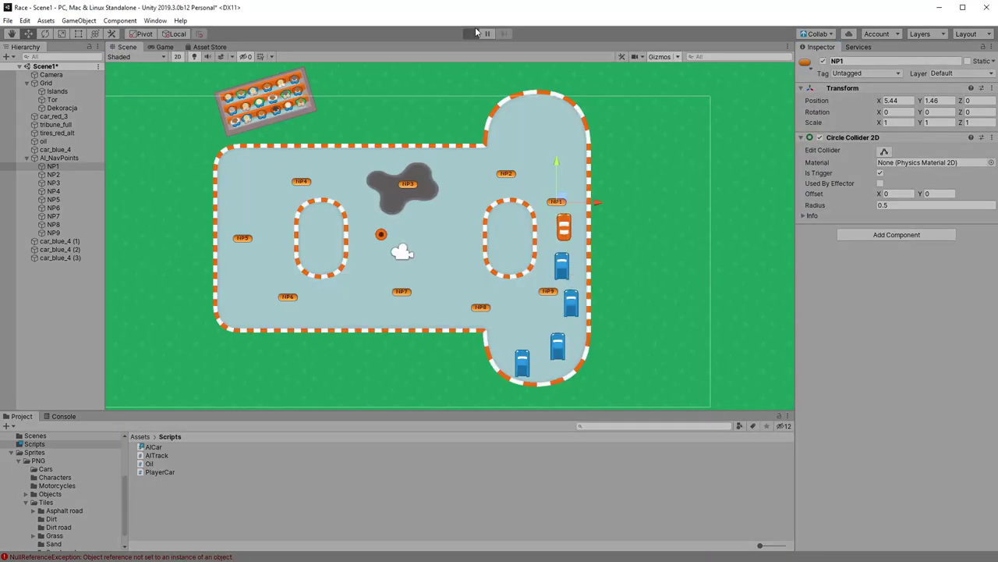